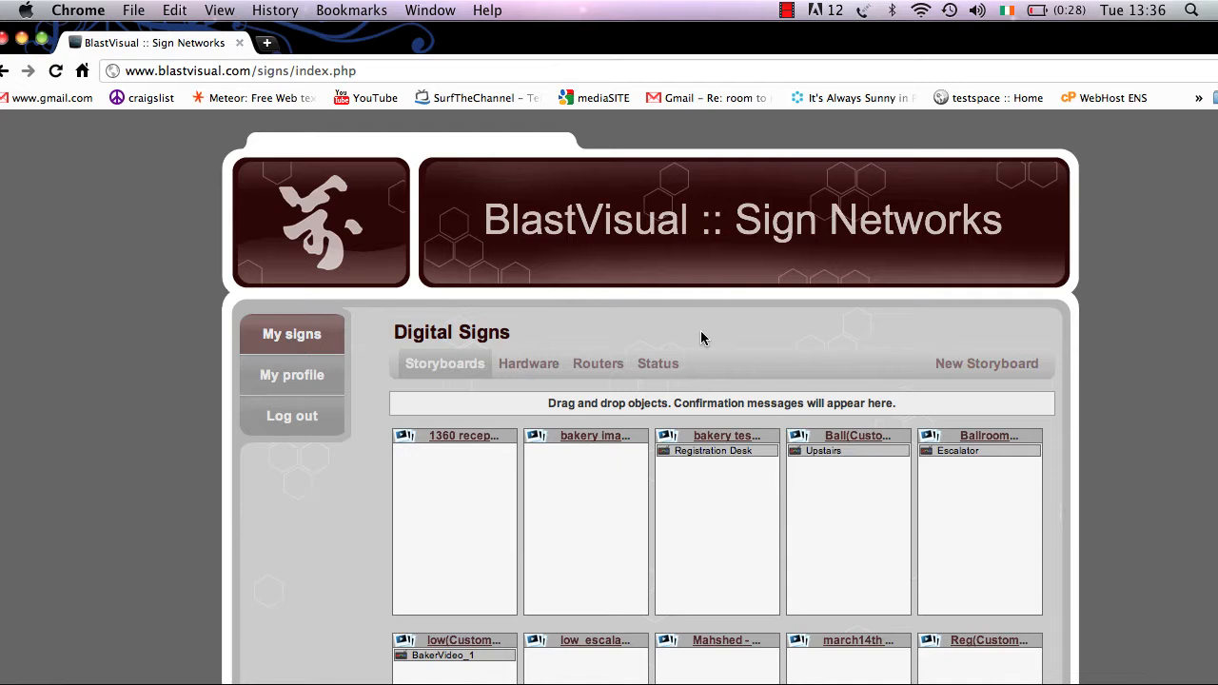
- Browse the screen layouts offered for a new storyboard and return to the storyboard overview
left_click(953, 359)
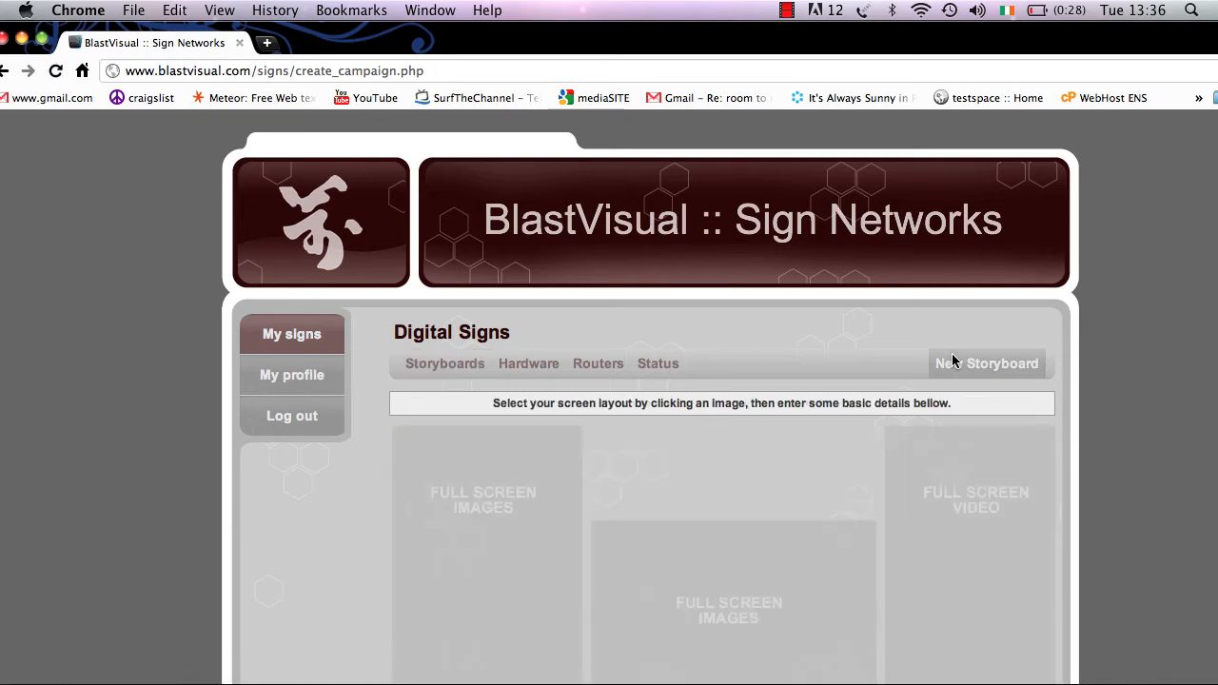
scroll(1101, 428, "down", 3)
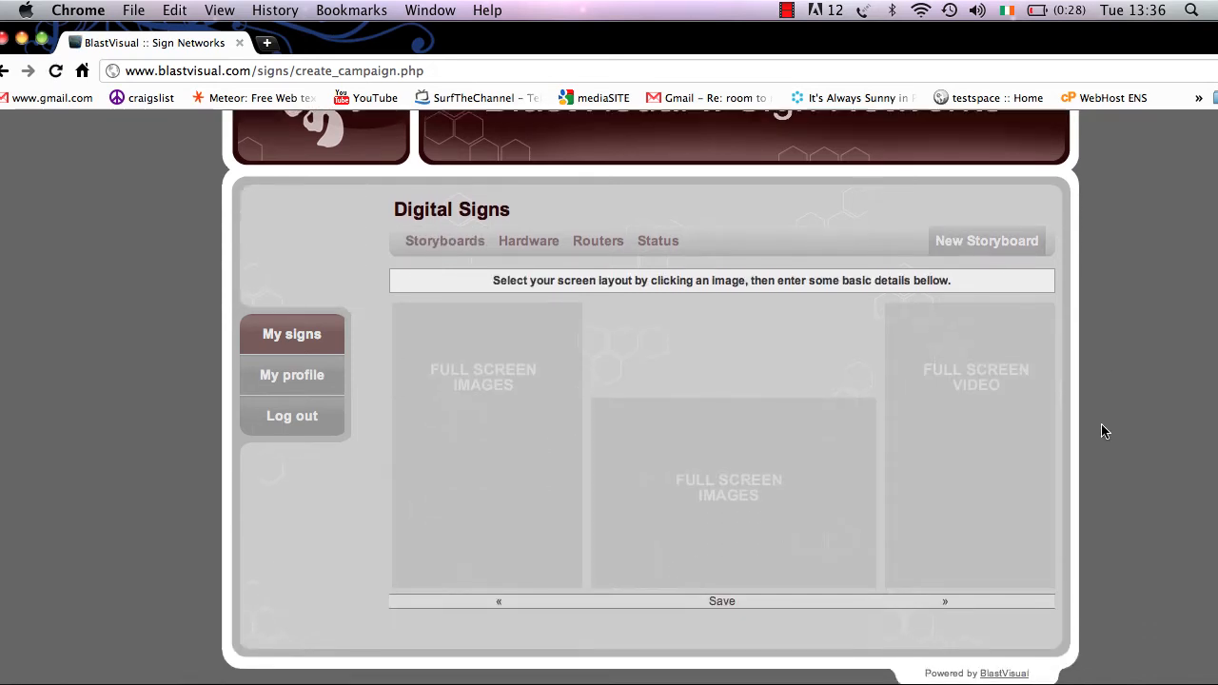
left_click(940, 600)
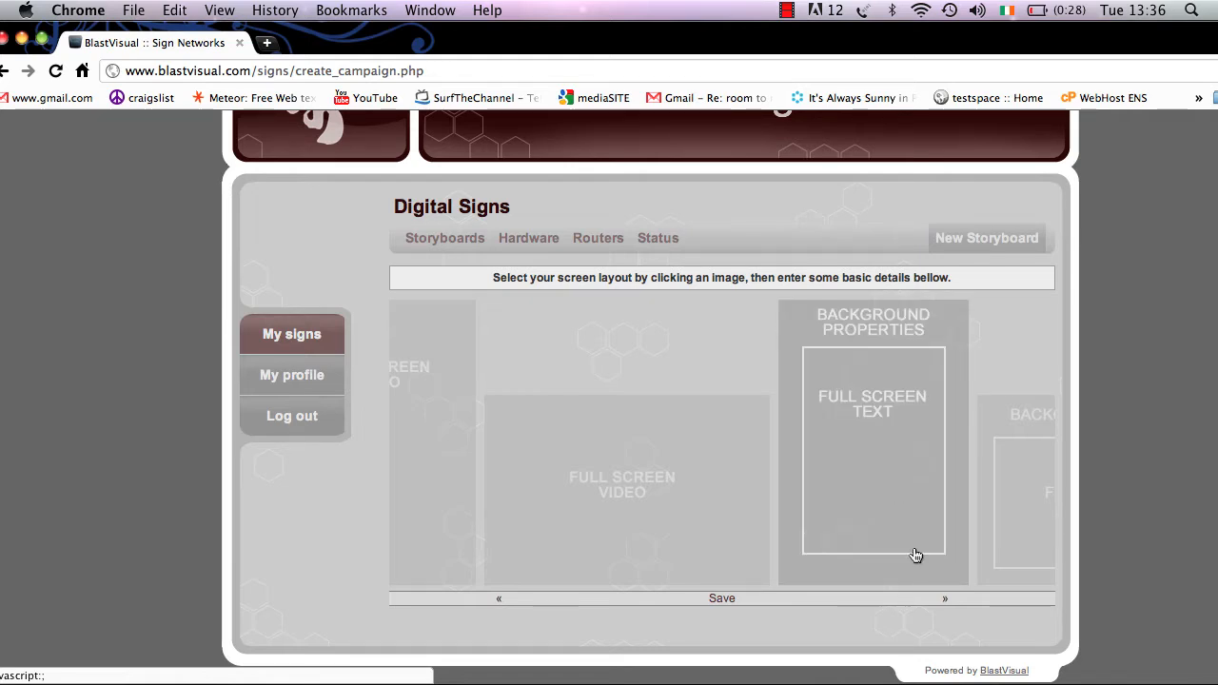
left_click(939, 601)
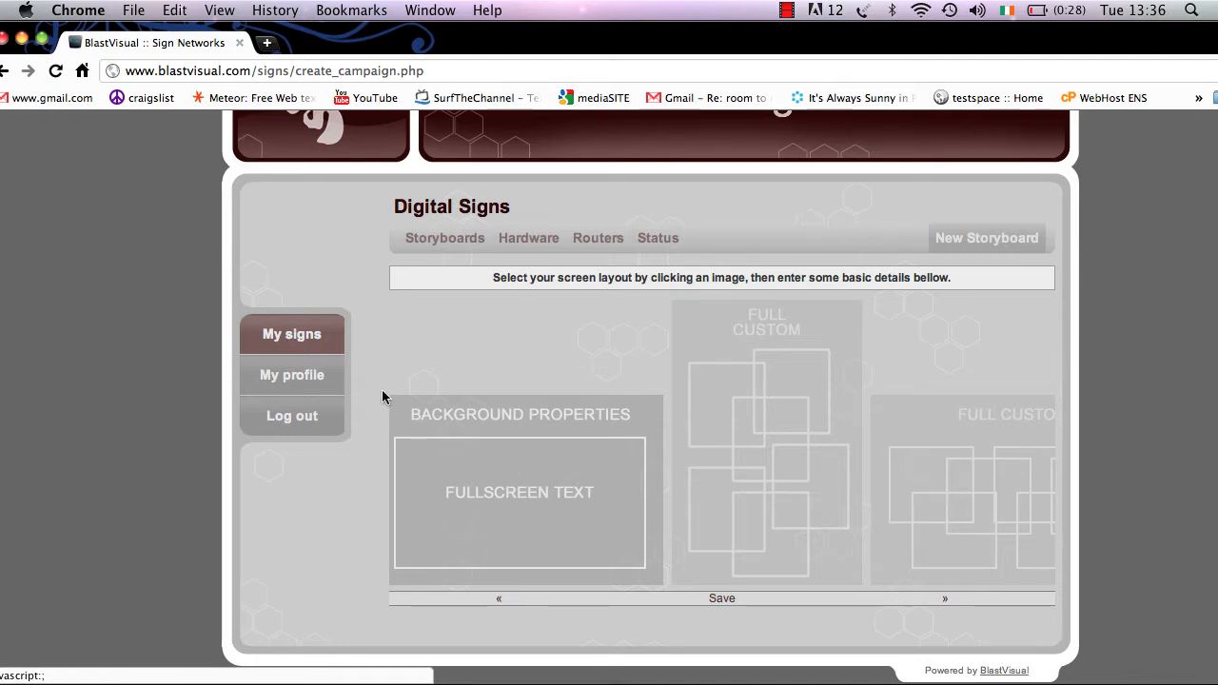
left_click(322, 338)
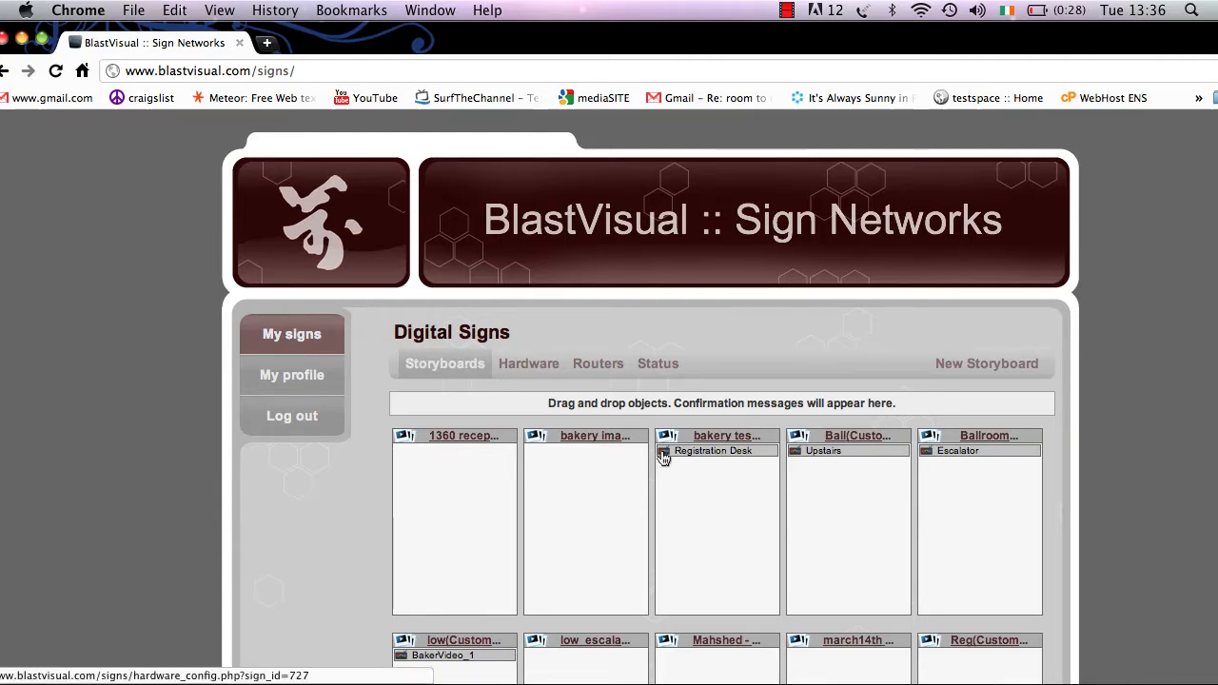
mouse_move(665, 459)
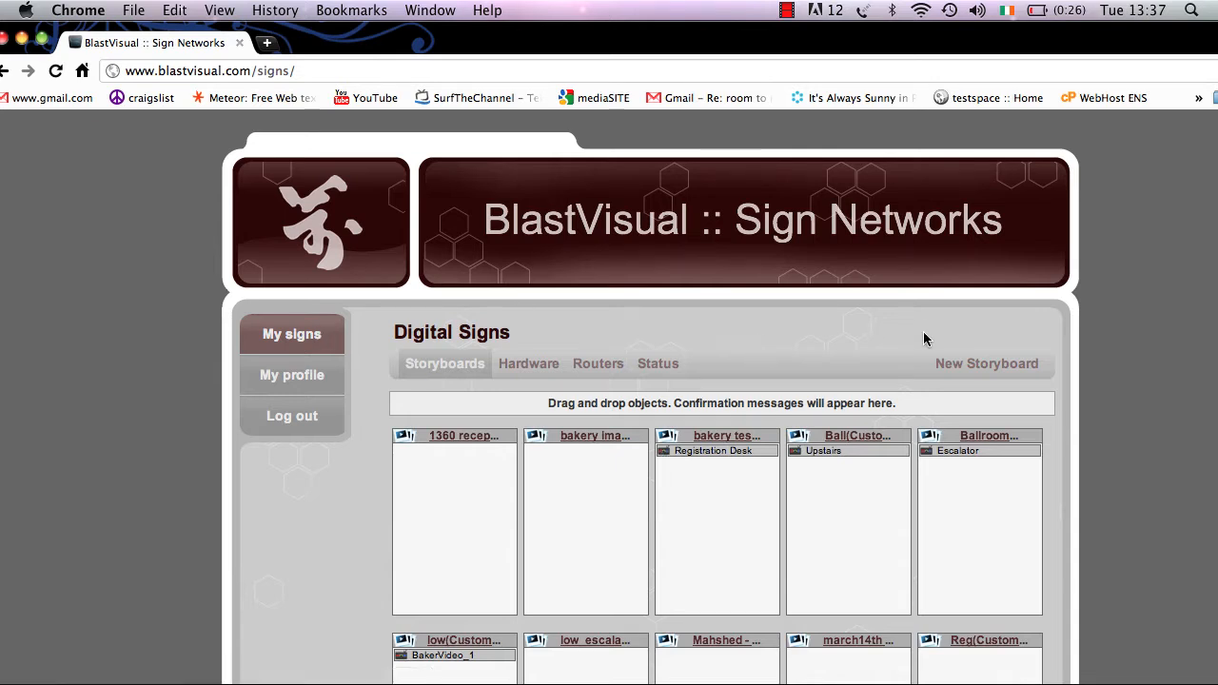
- Create a new storyboard with the wide Fullscreen Text layout and label it "New Story"
left_click(948, 369)
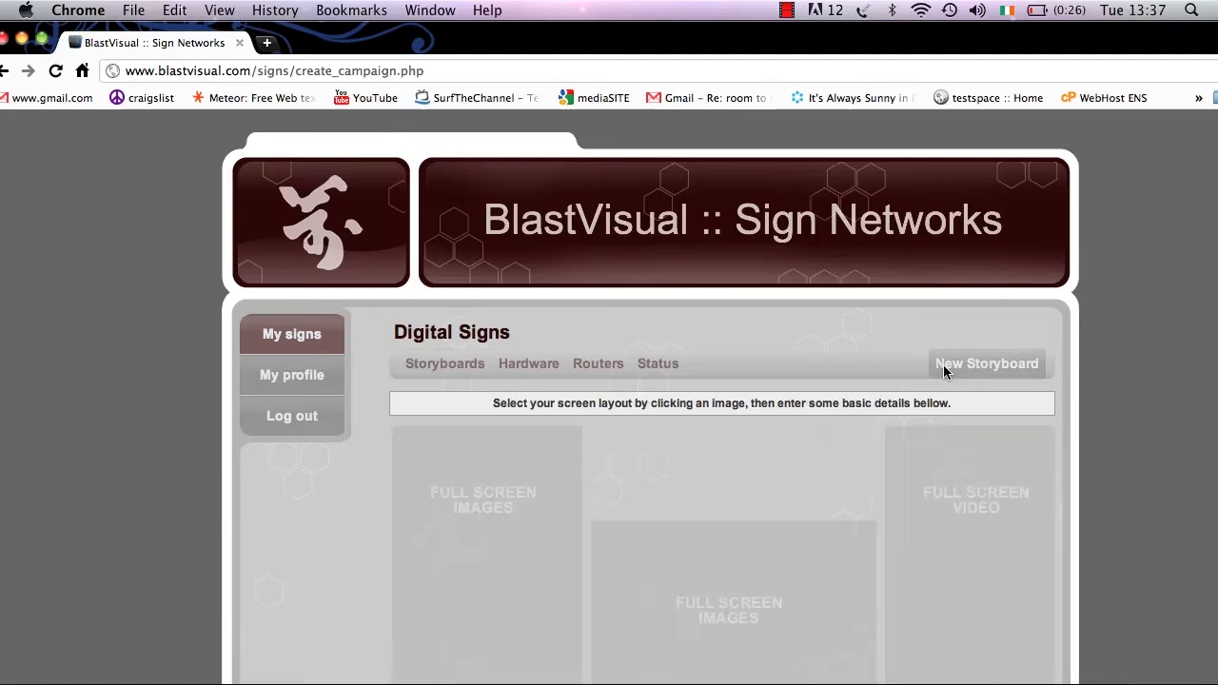
scroll(952, 481, "down", 3)
left_click(938, 597)
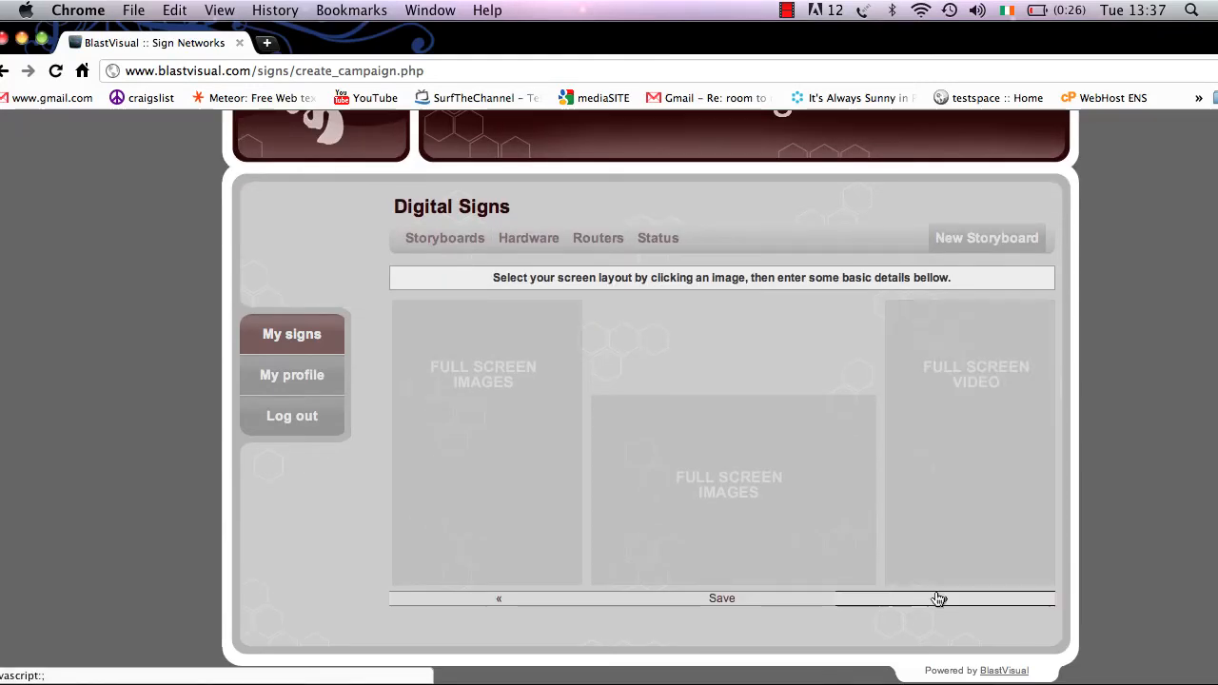
left_click(939, 599)
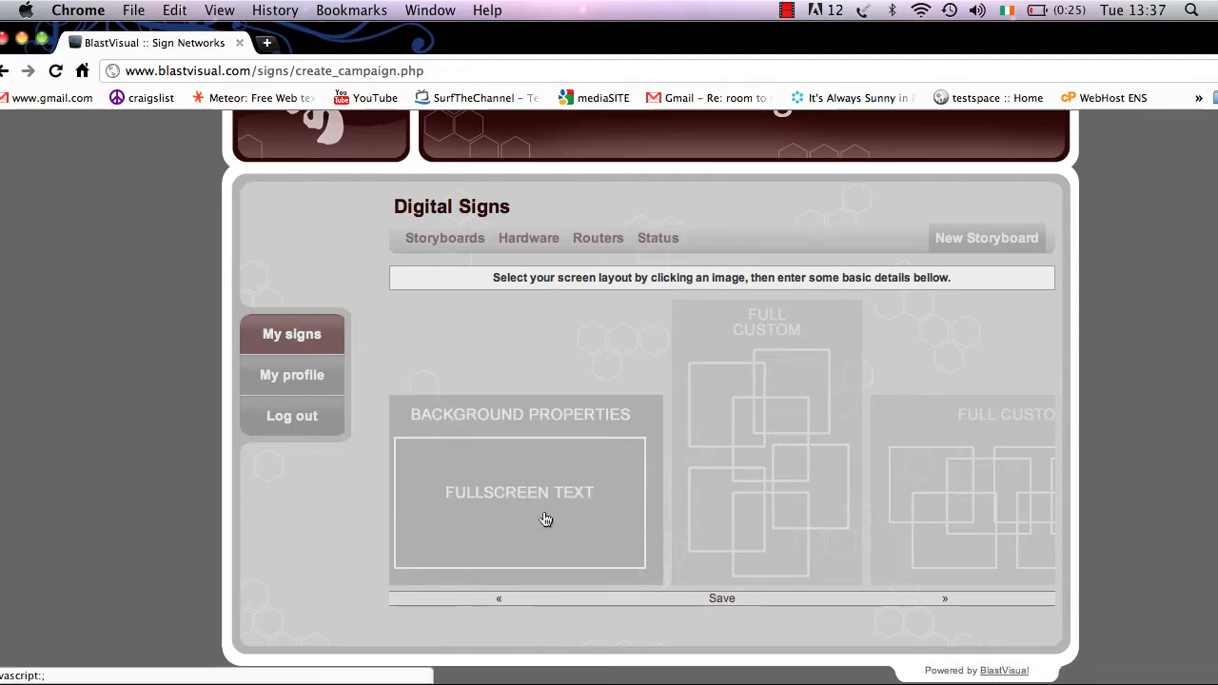
left_click(721, 599)
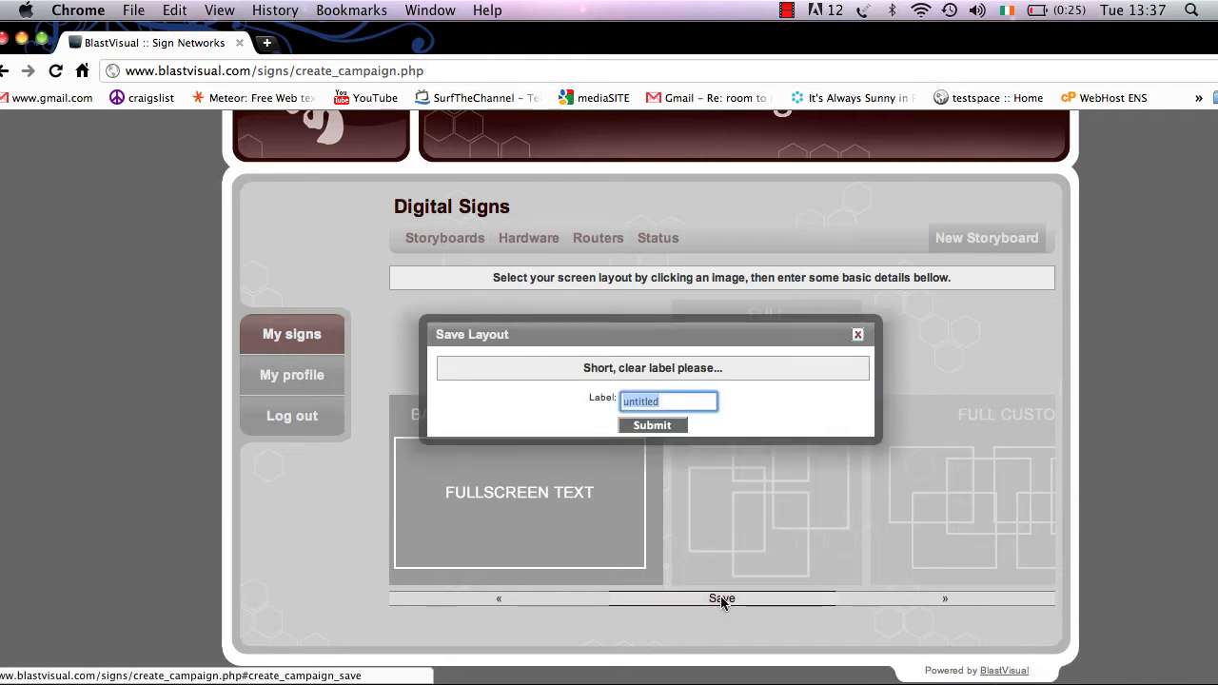
type("New ")
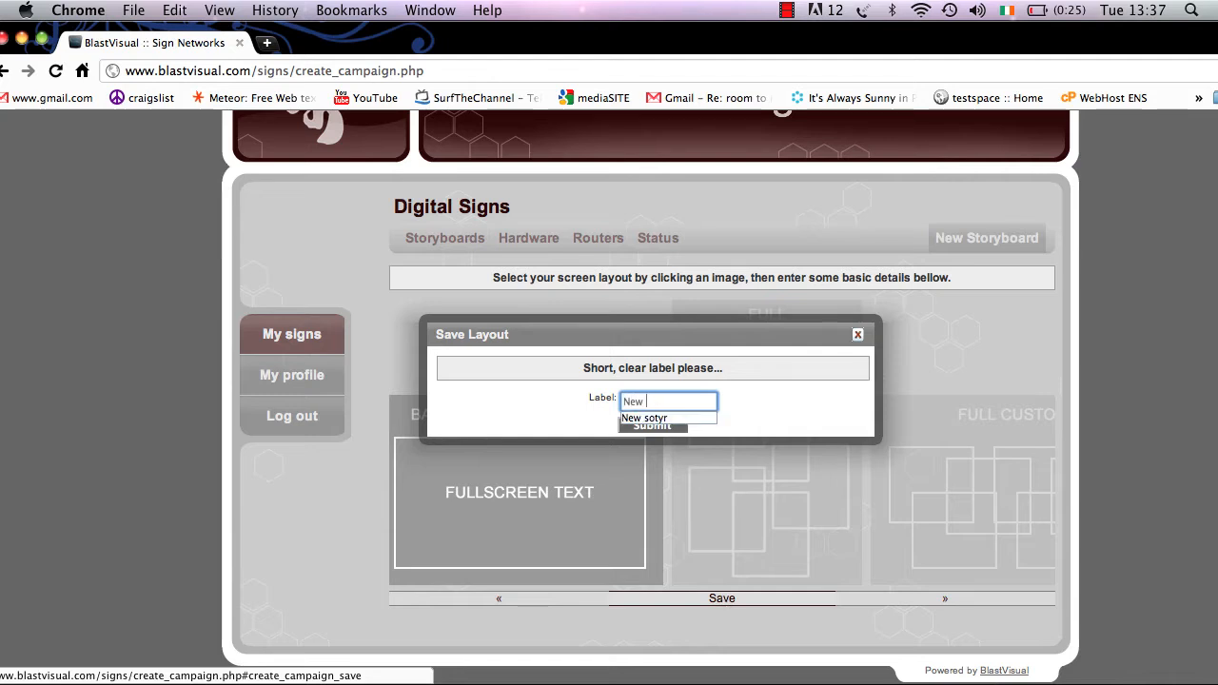
type("Story")
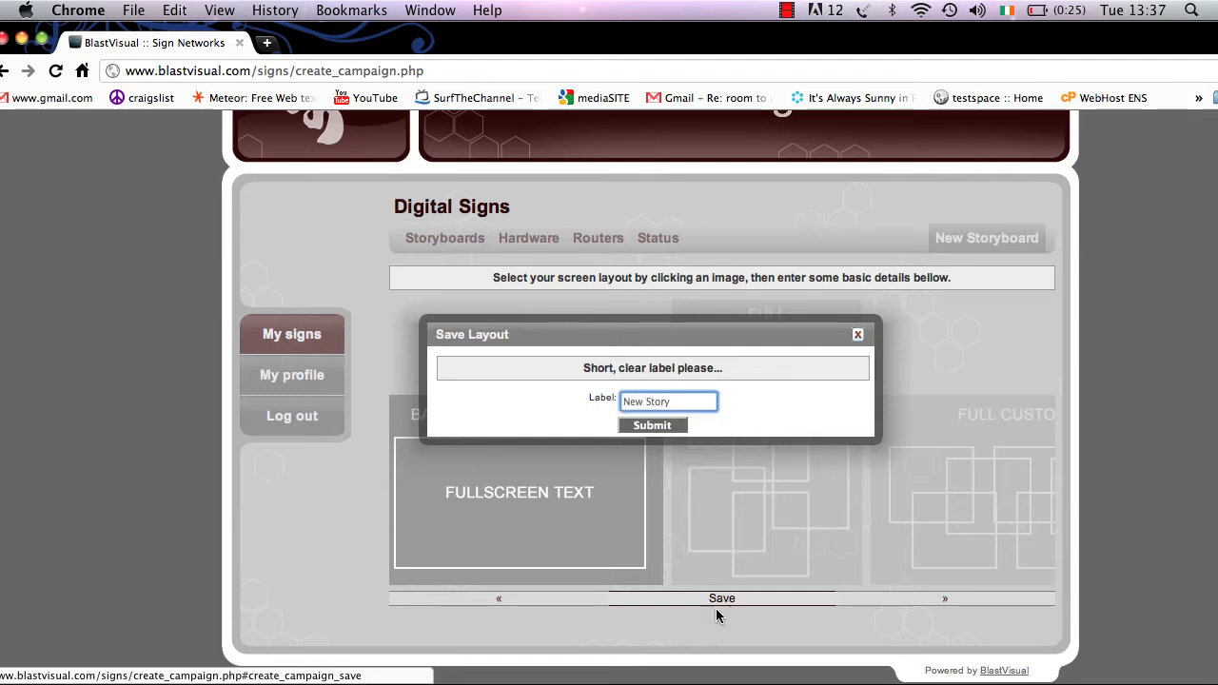
left_click(669, 428)
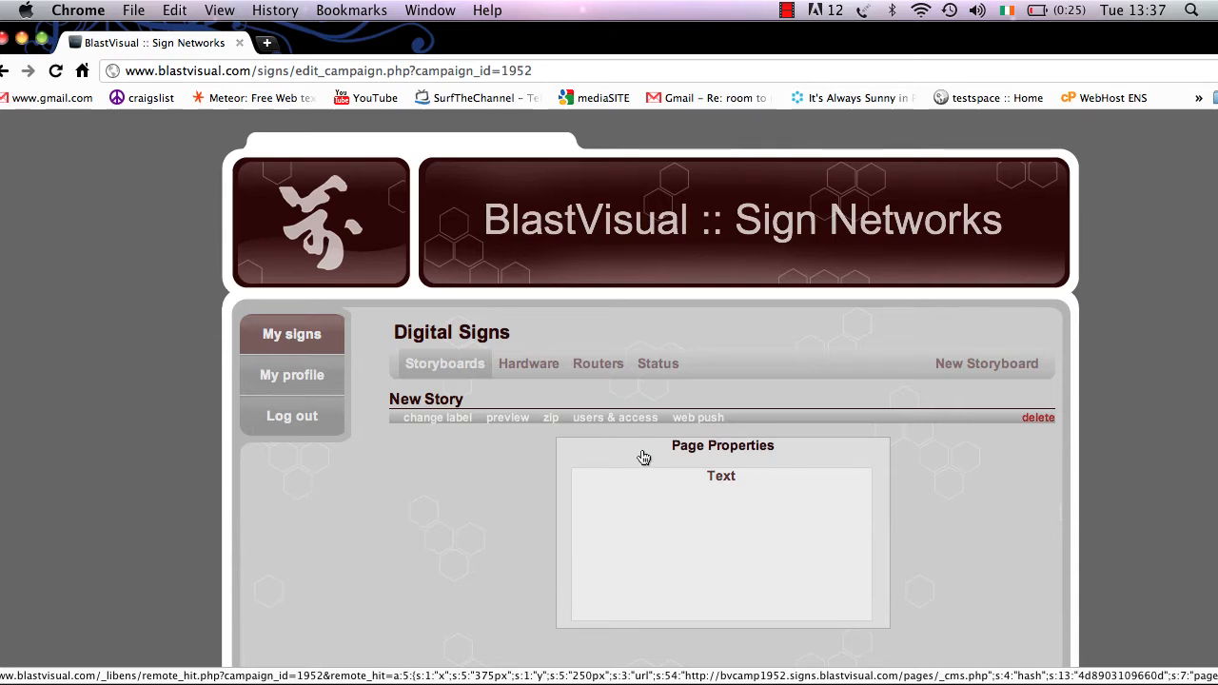
- In the page properties, keep the Fullscreen, Wide text layout, set the background color to #CCFF33 and save the changes
left_click(644, 458)
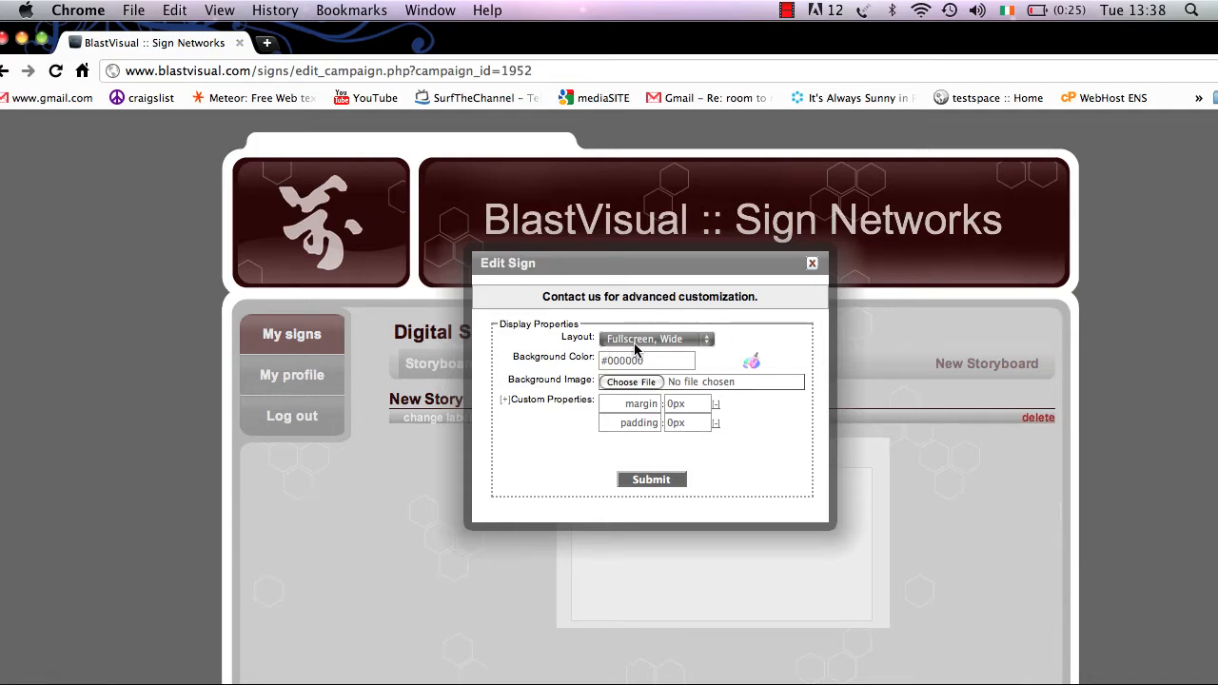
left_click(707, 341)
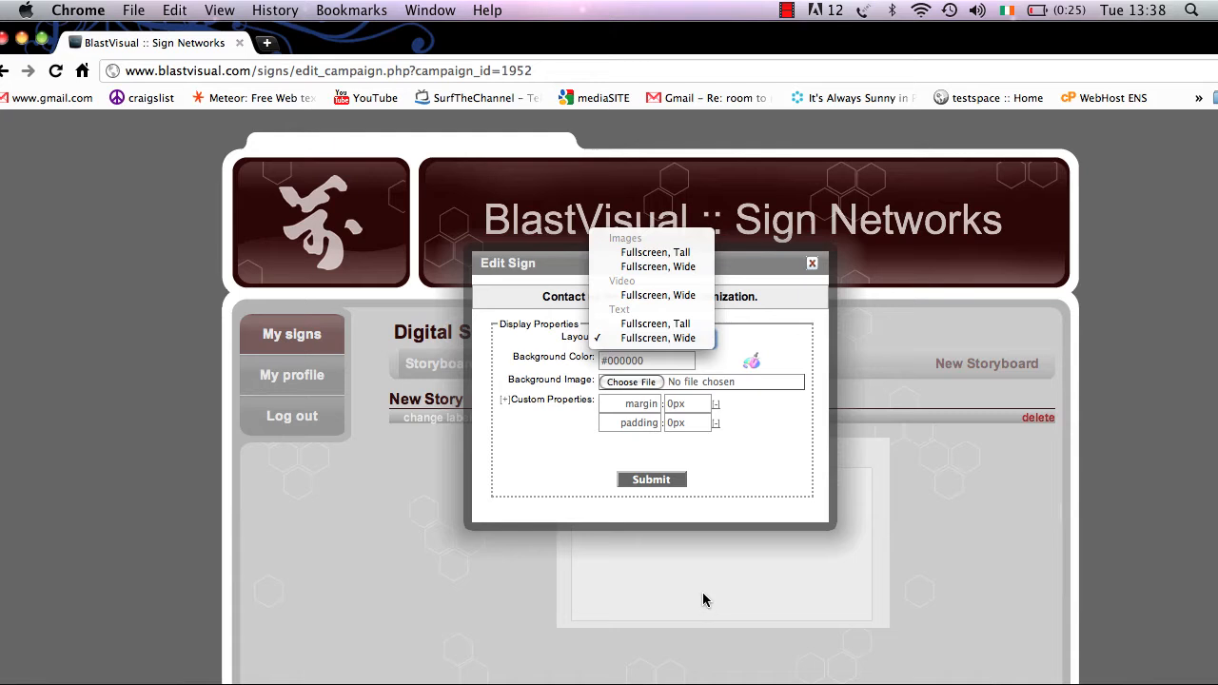
left_click(671, 339)
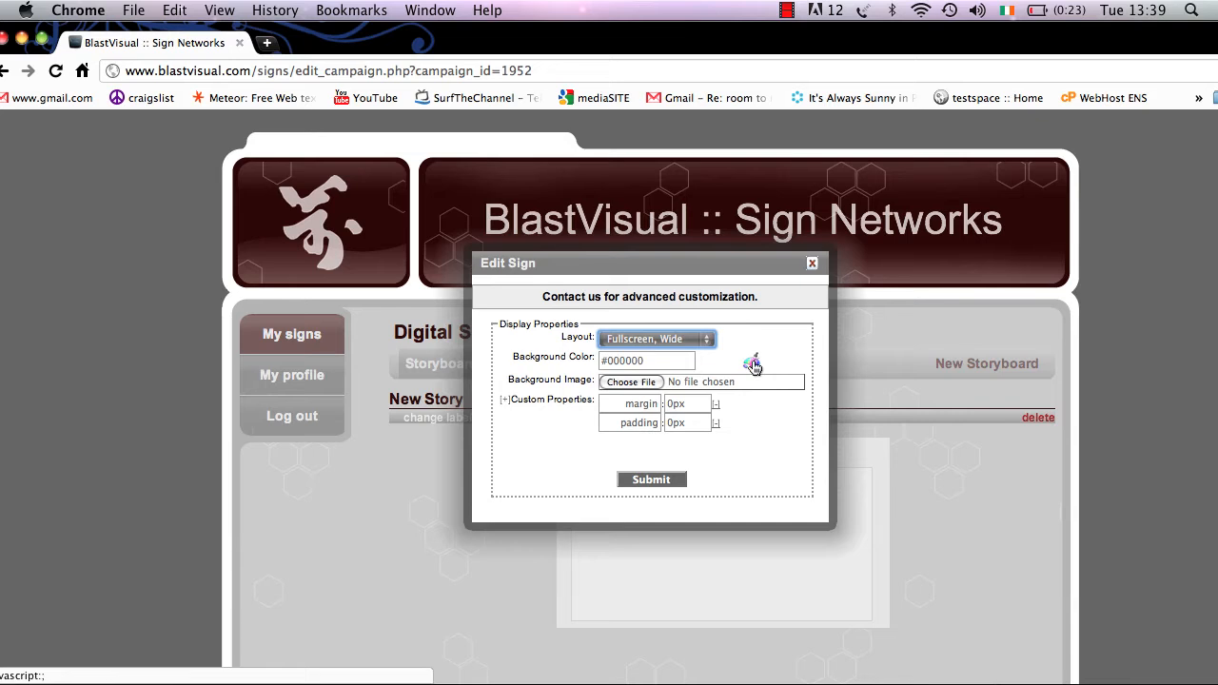
left_click(753, 366)
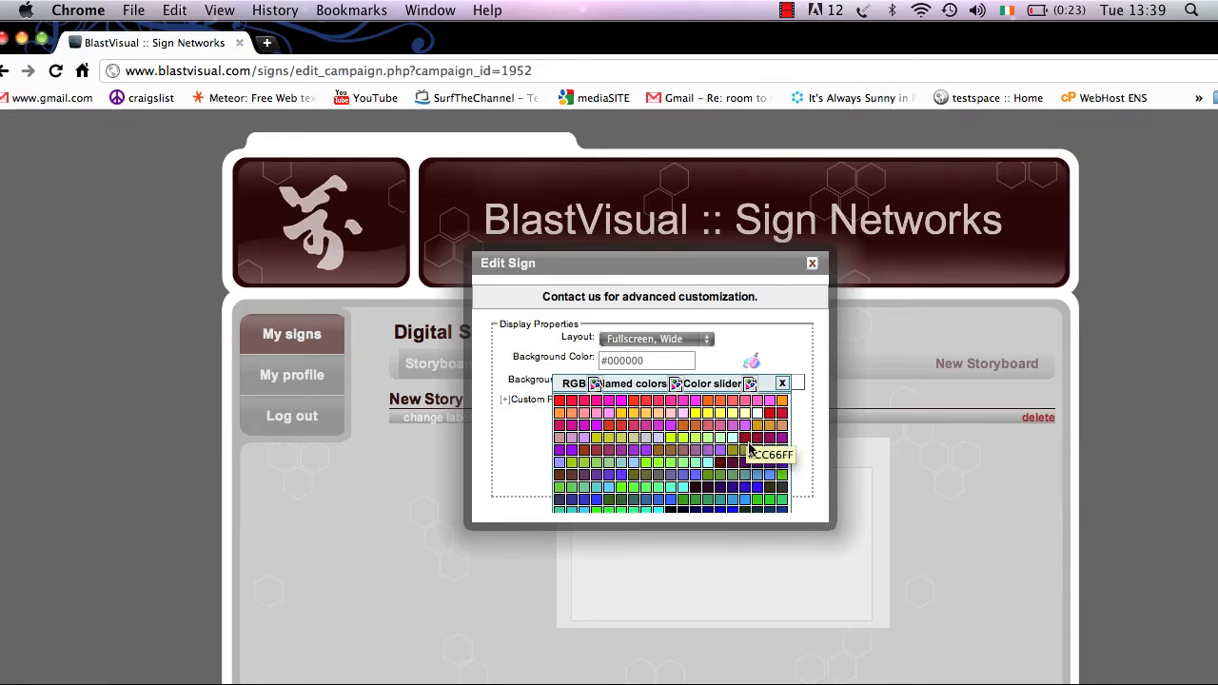
left_click(684, 440)
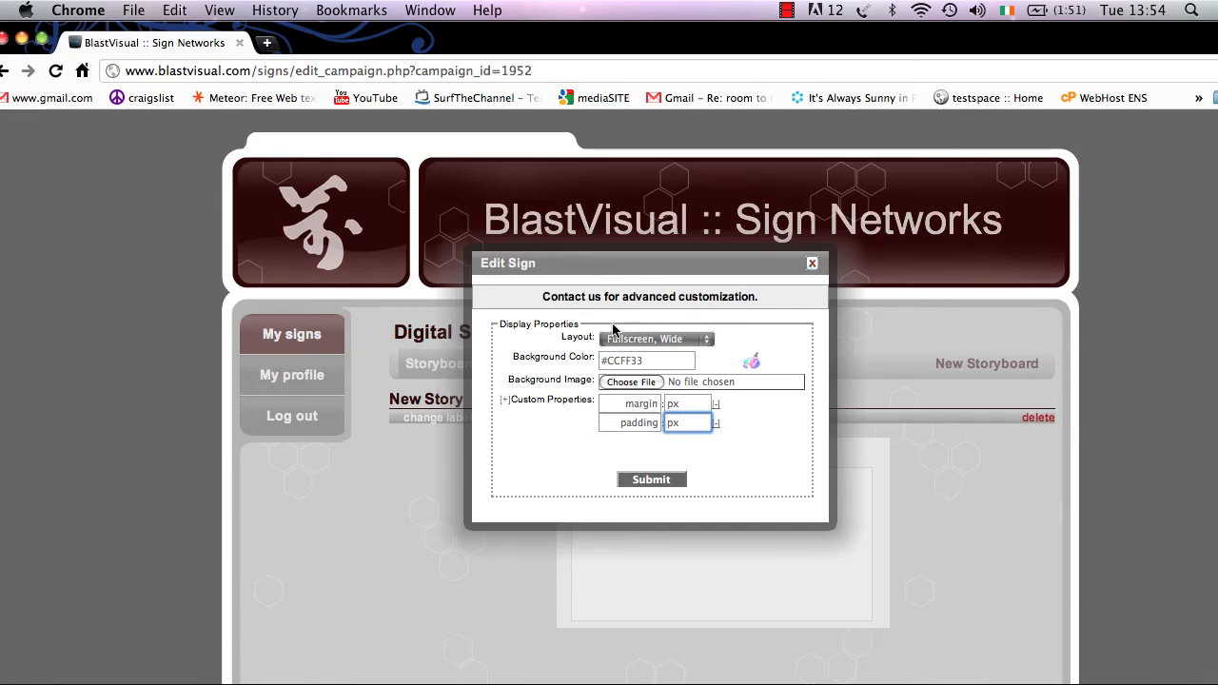
left_click(653, 480)
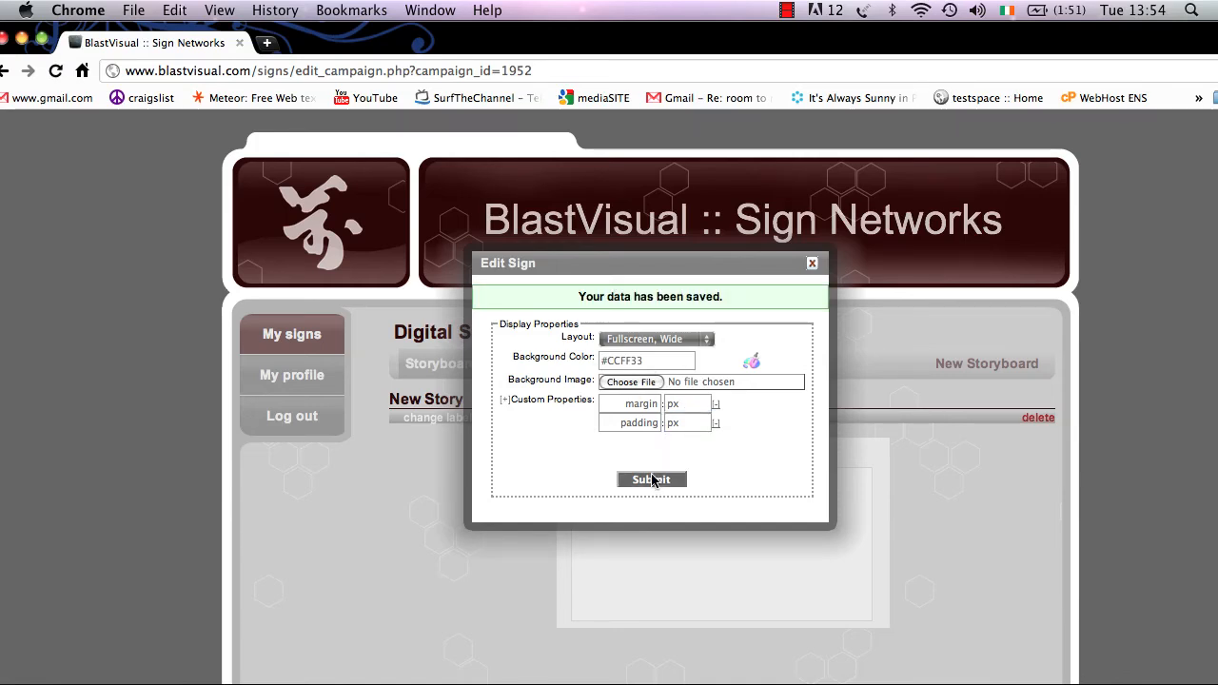
left_click(812, 264)
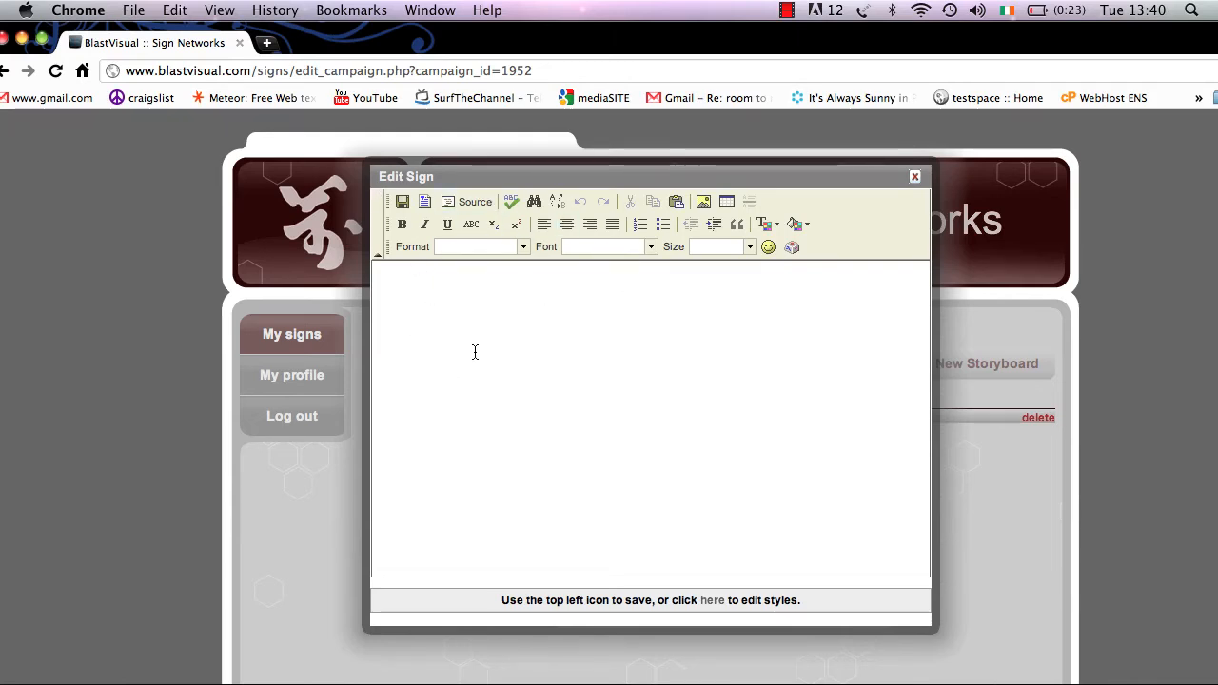
- Enter "Tester testing storyboard" as the content of the sign's text area
left_click(443, 328)
type("Tes")
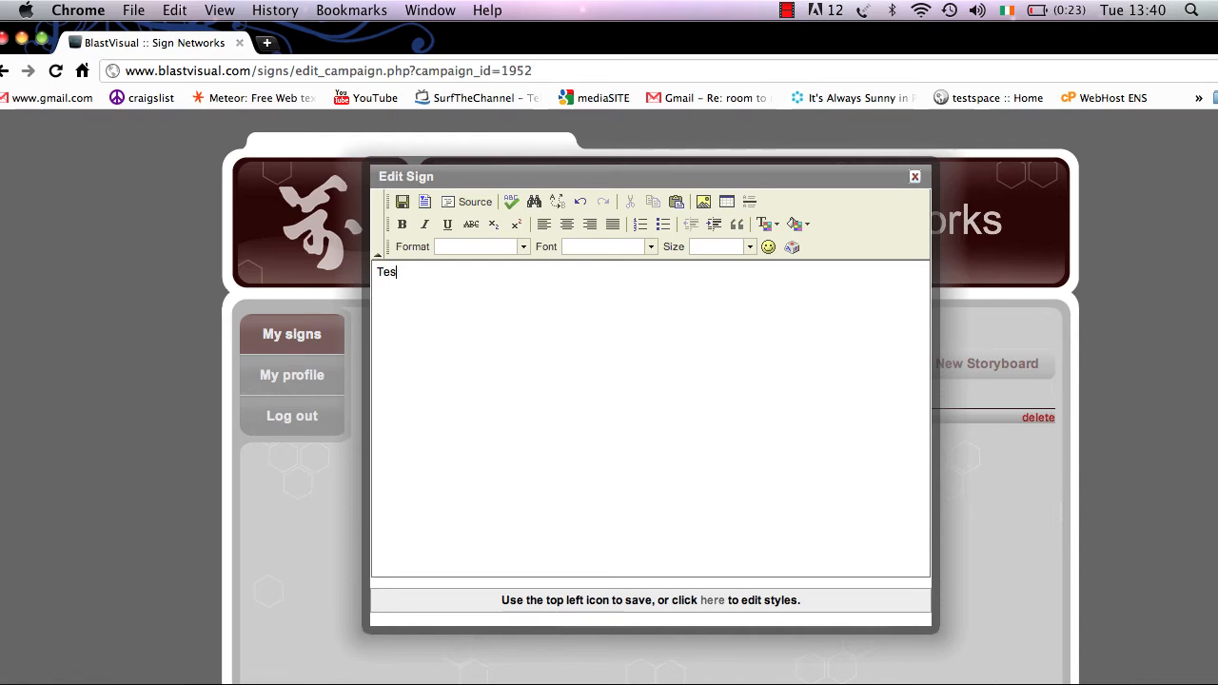
type("ter testing ")
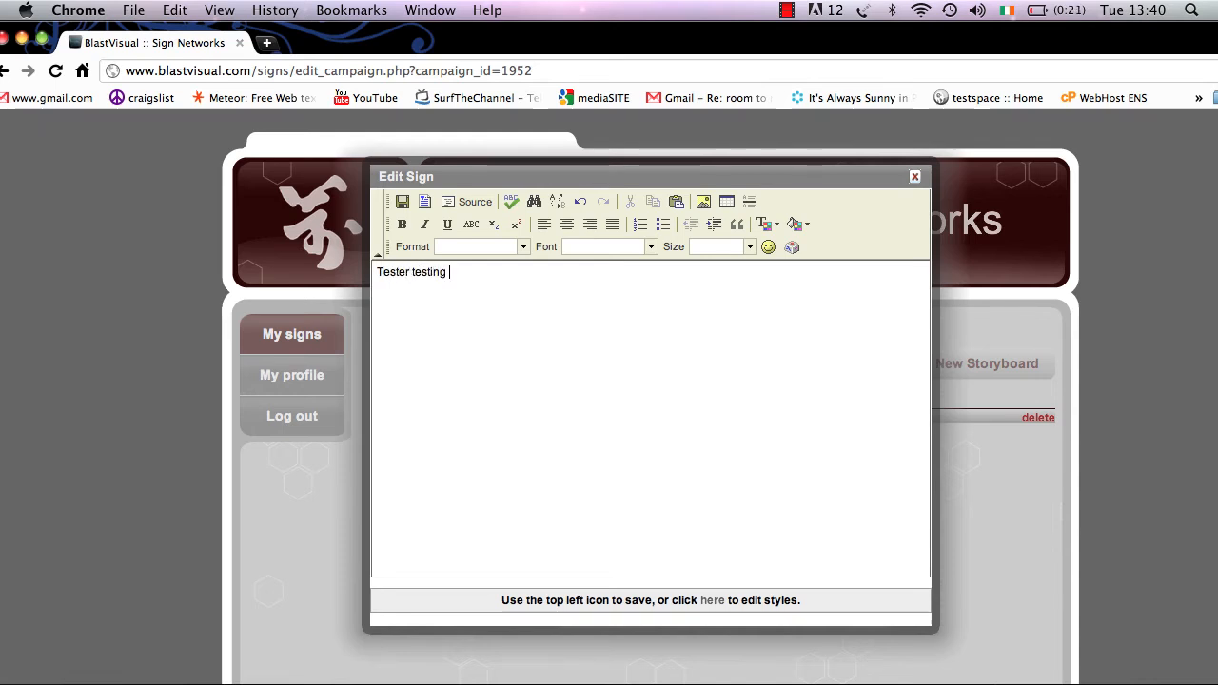
type("storyboard")
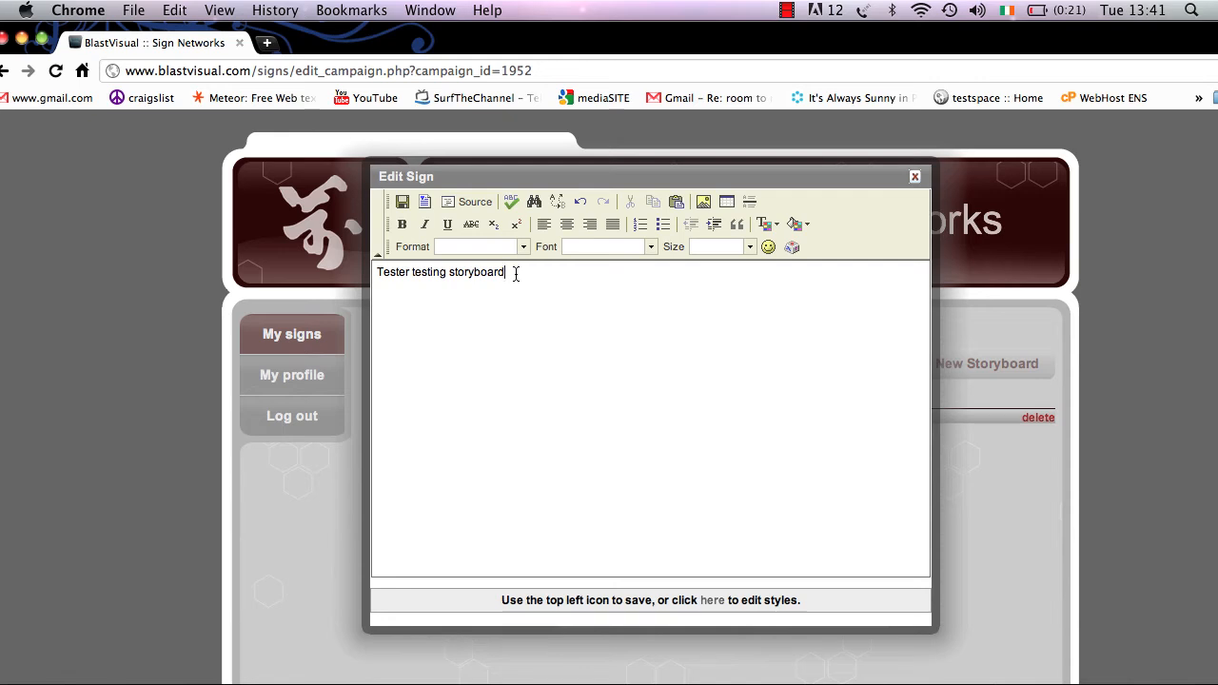
- Make the whole "Tester testing storyboard" line bold, italic and underlined
left_click_drag(515, 273, 370, 270)
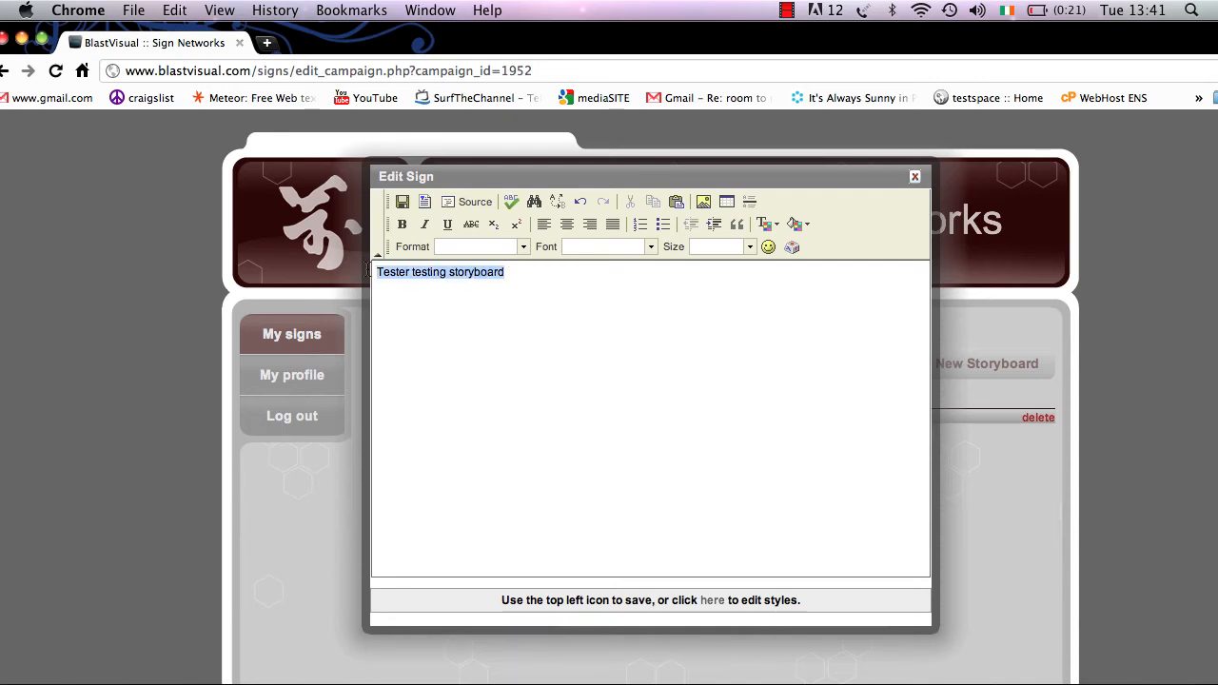
left_click(404, 225)
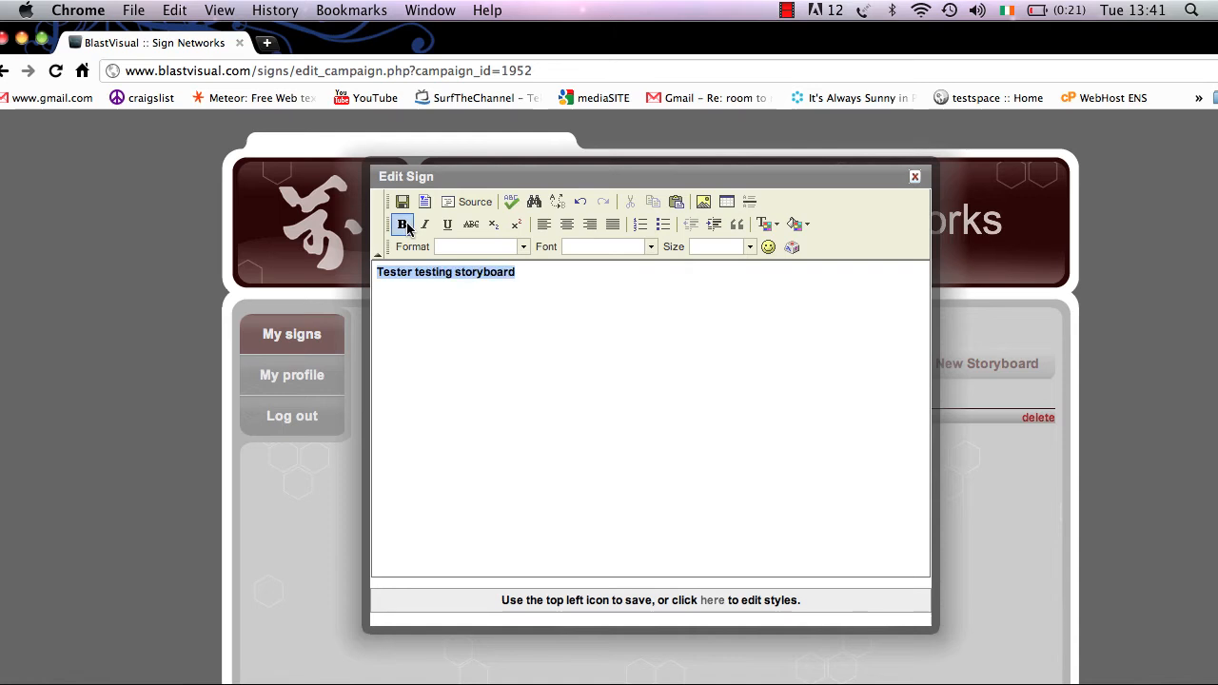
left_click(425, 226)
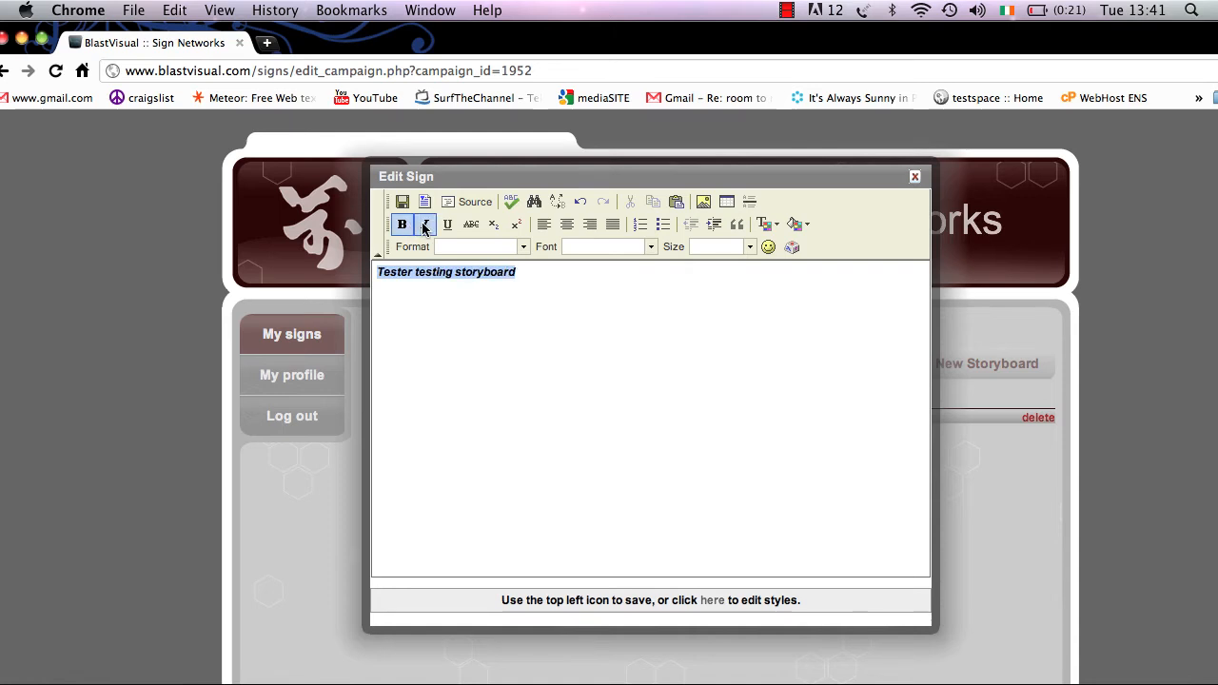
left_click(447, 225)
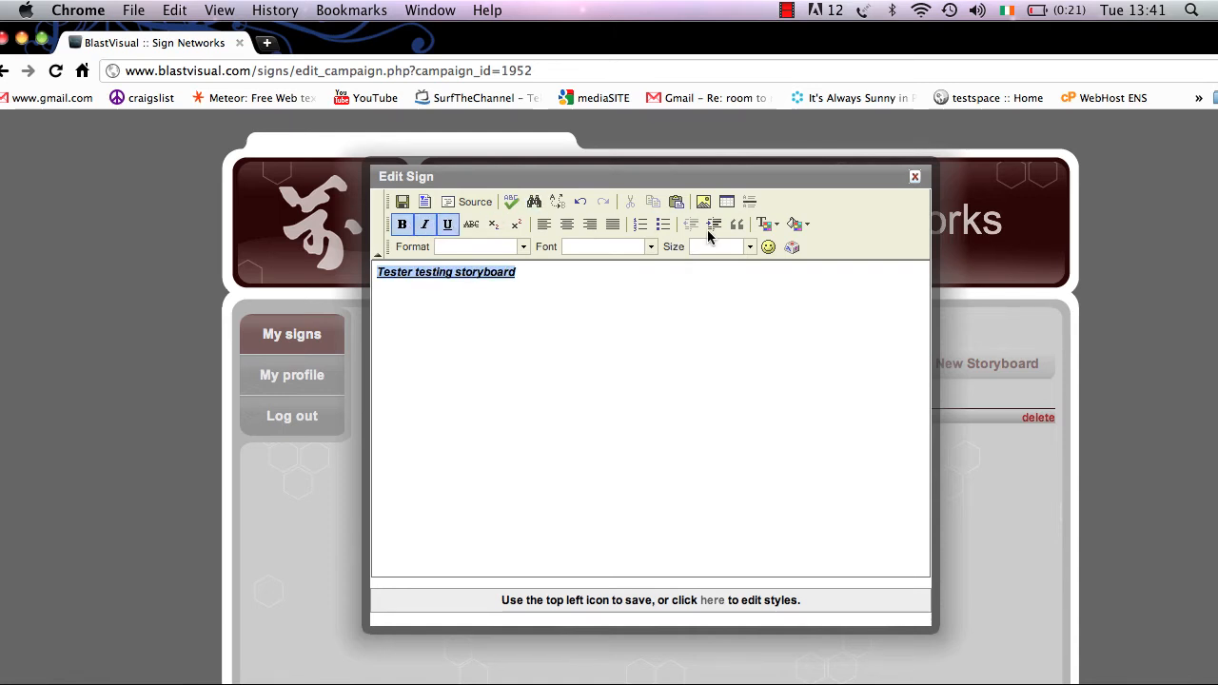
- Turn the text line into a bulleted list item, try centre alignment and set it to left alignment
left_click(663, 226)
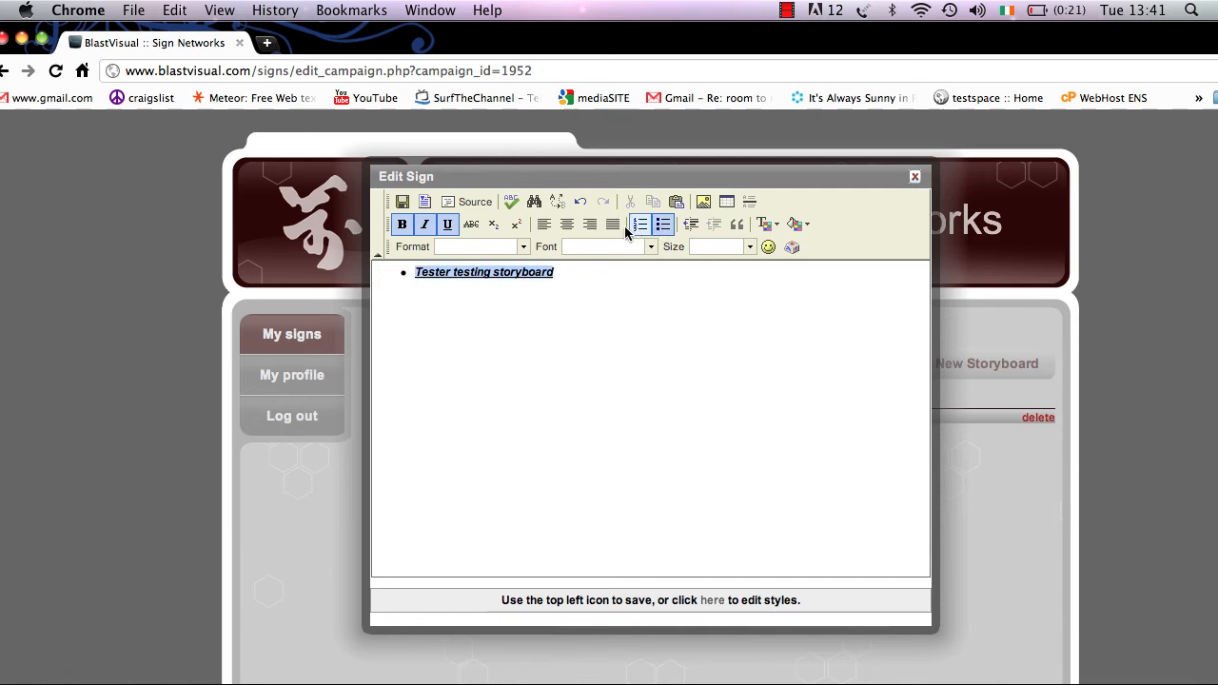
left_click(566, 226)
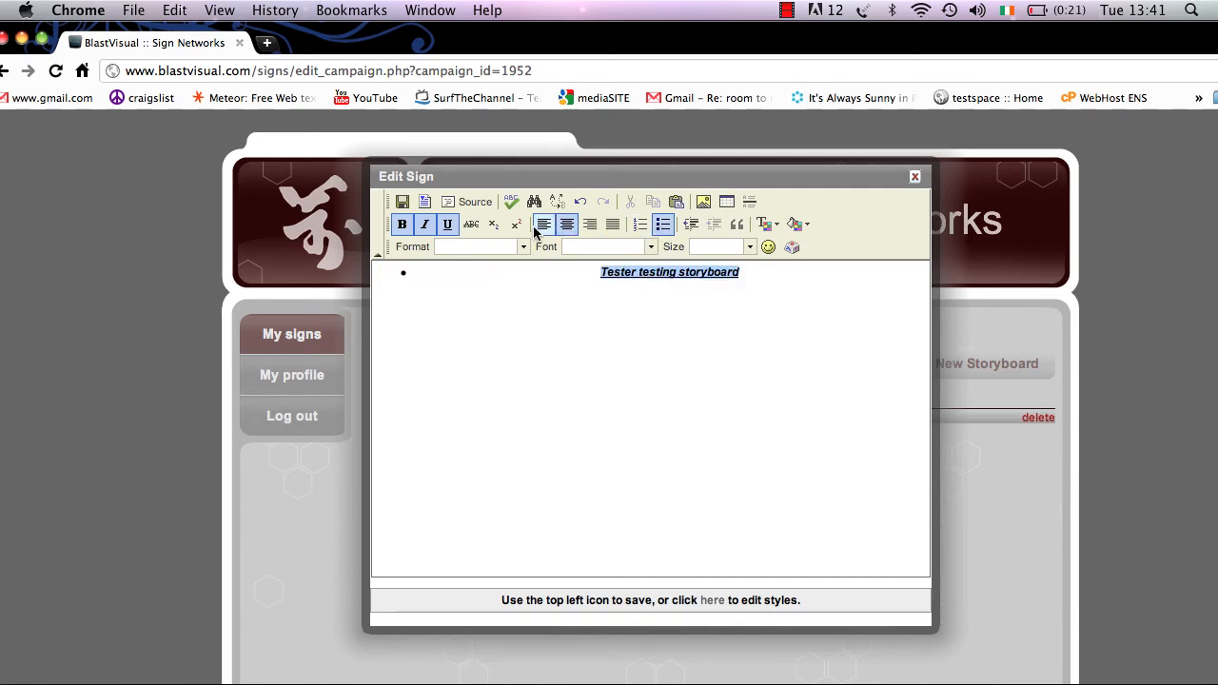
left_click(544, 227)
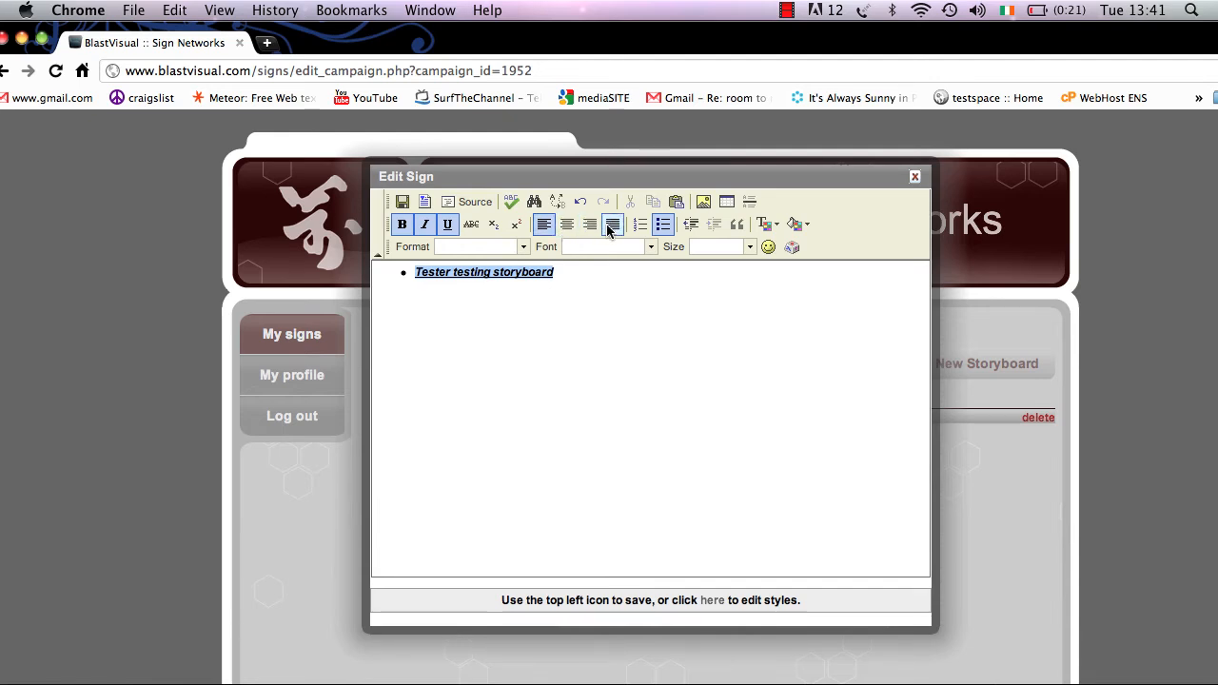
- Apply the Heading 1 format and the Courier New font to the bulleted line
left_click(523, 247)
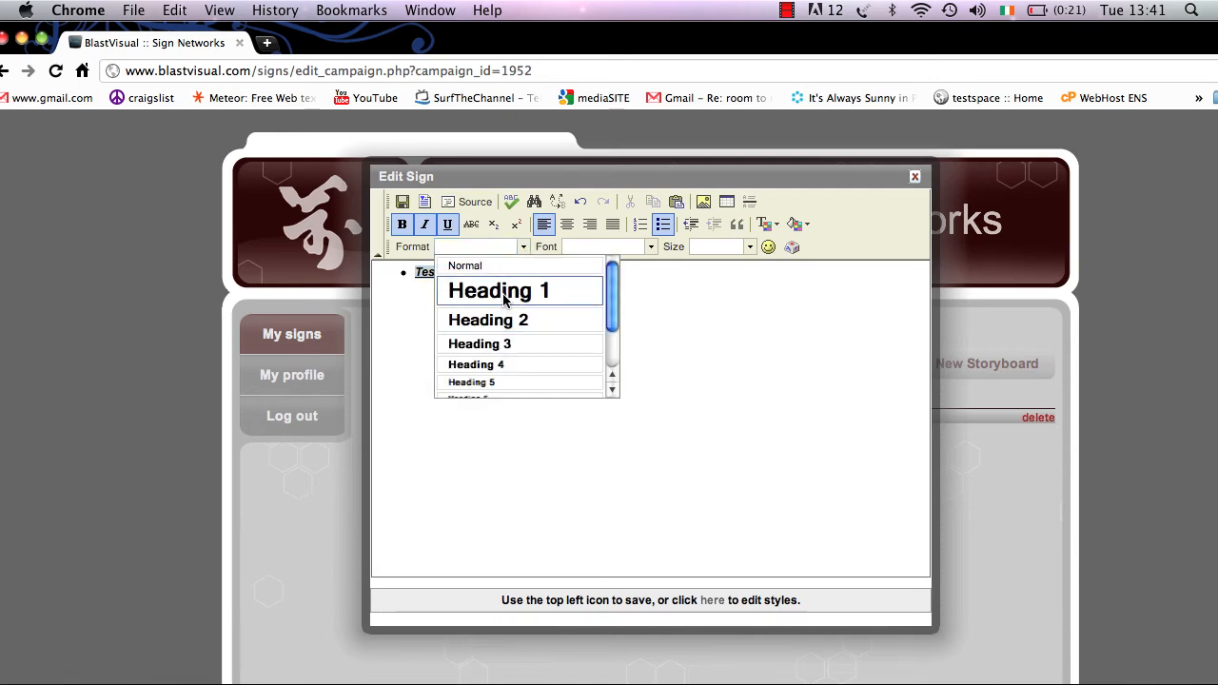
left_click(504, 293)
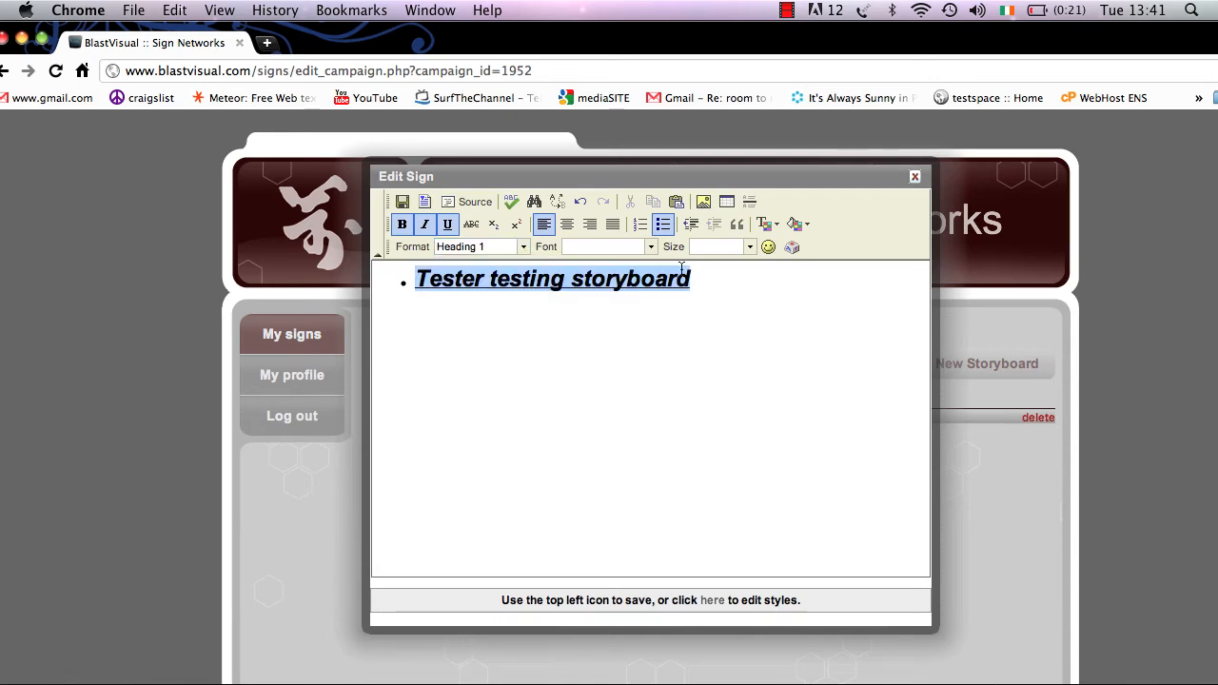
left_click(652, 247)
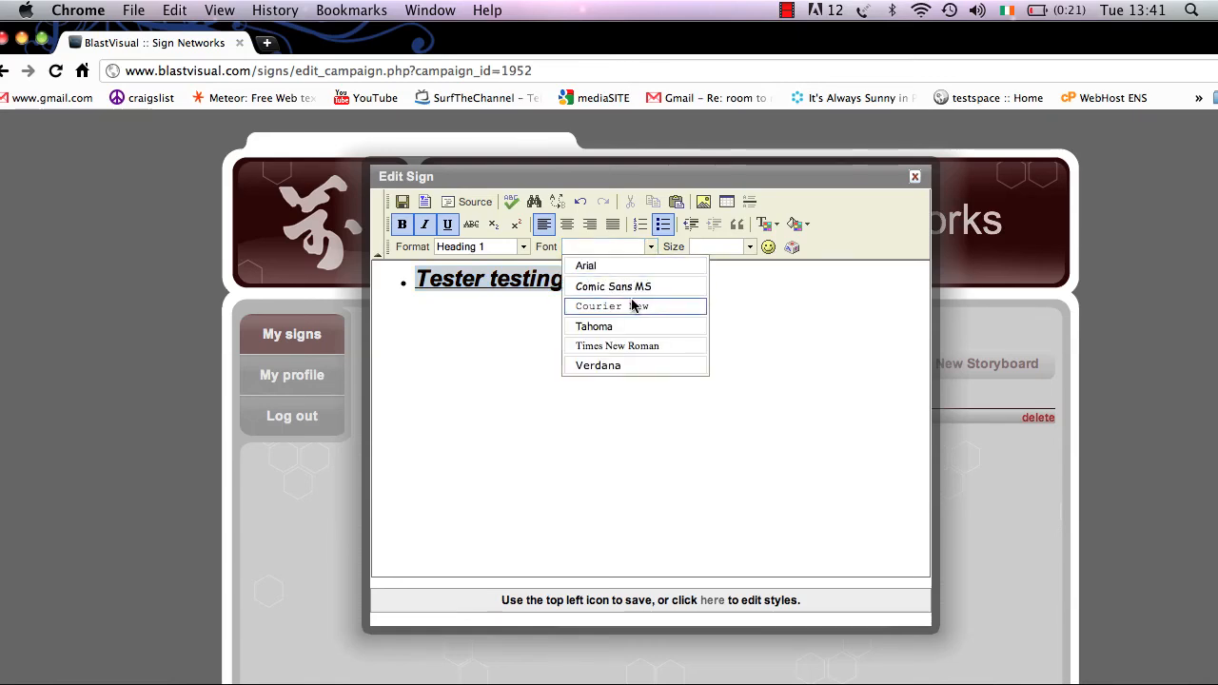
left_click(713, 306)
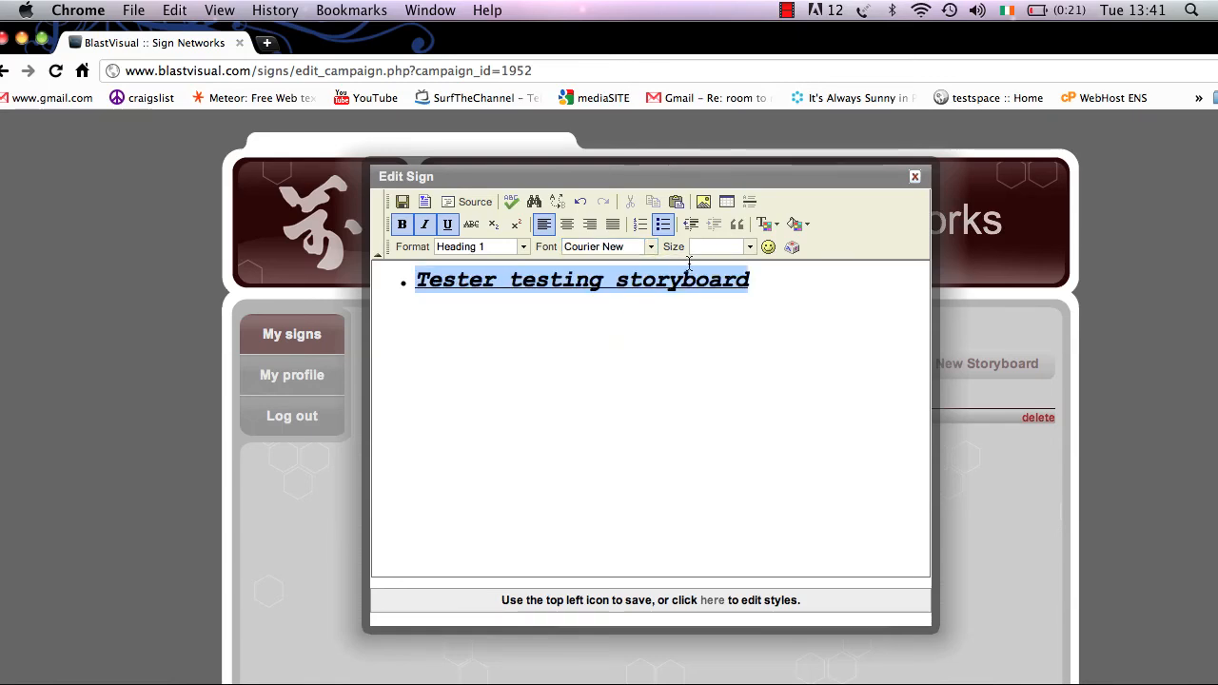
- Colour the bulleted line's text red with a yellow-green background, then save the sign's text and close its editor
left_click(777, 225)
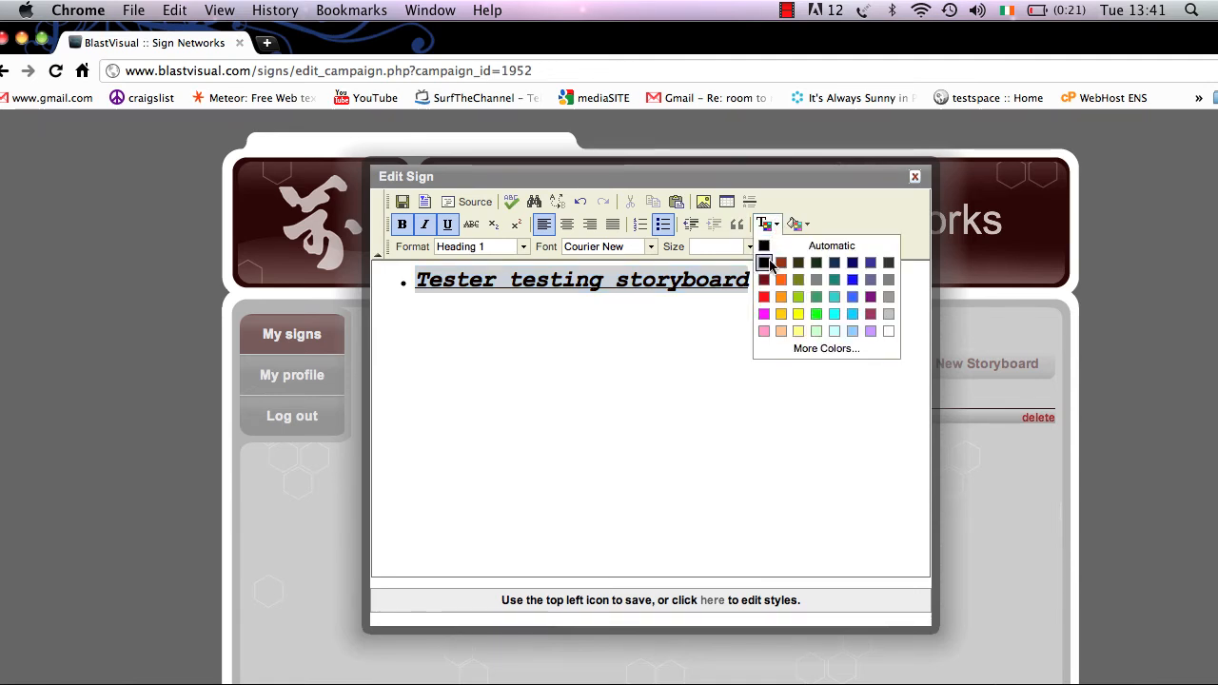
left_click(769, 303)
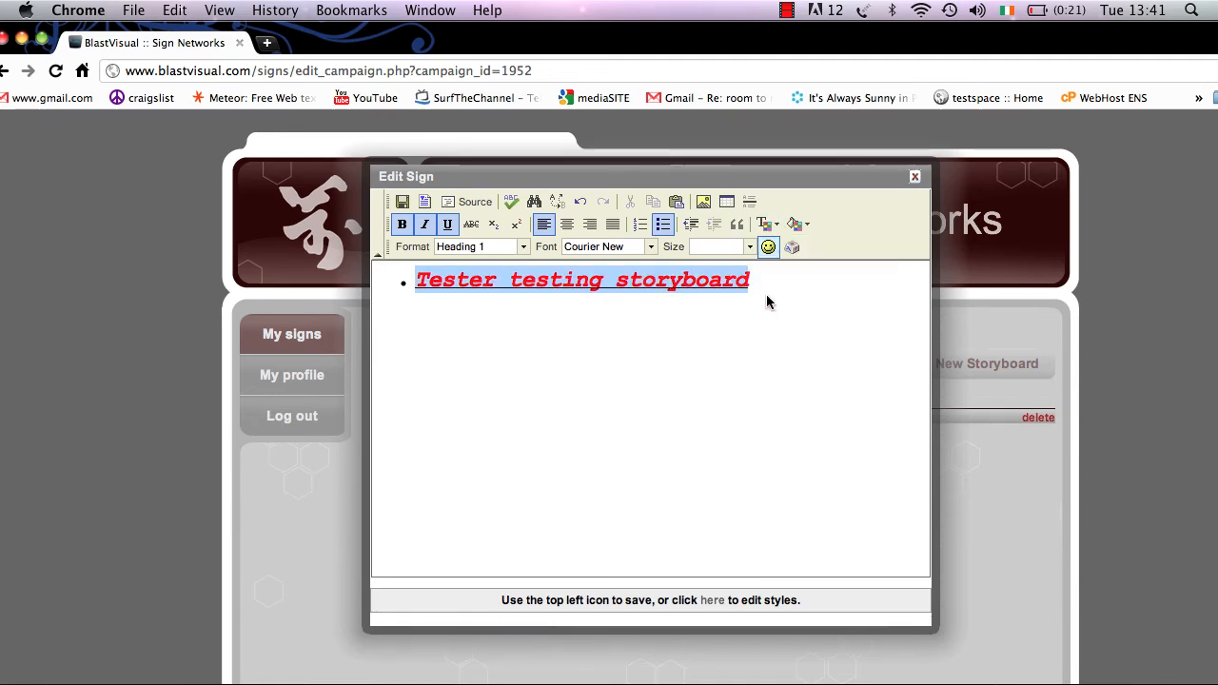
left_click(797, 224)
left_click(825, 296)
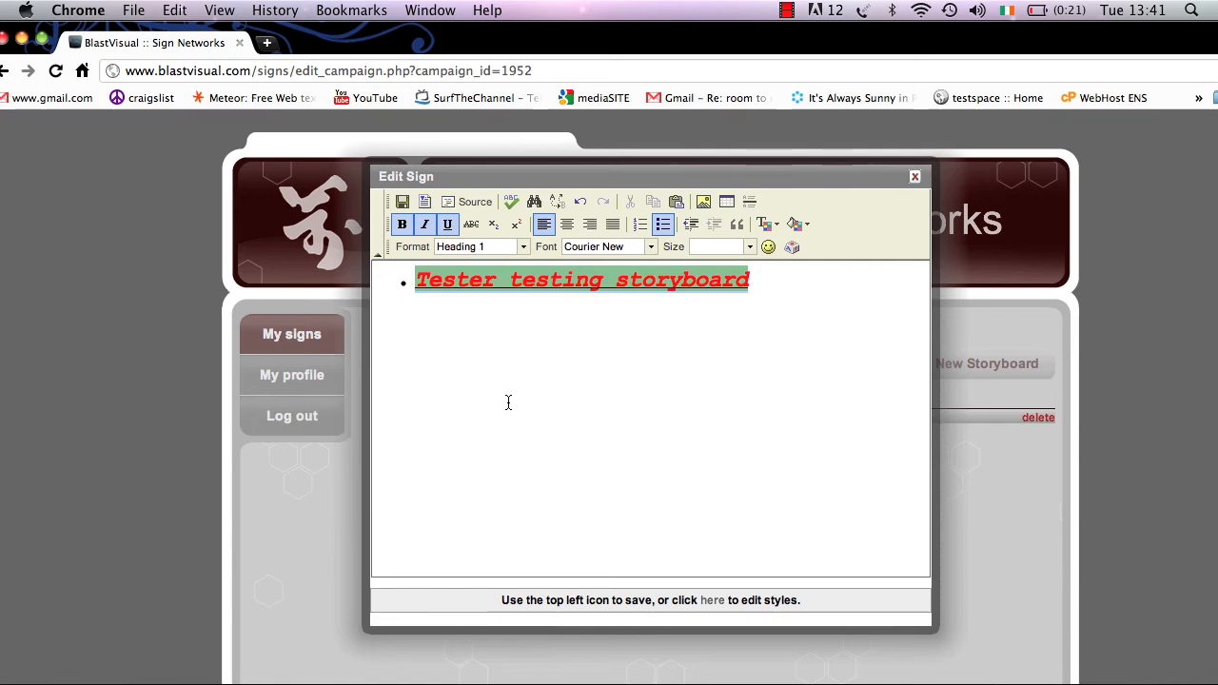
left_click(402, 202)
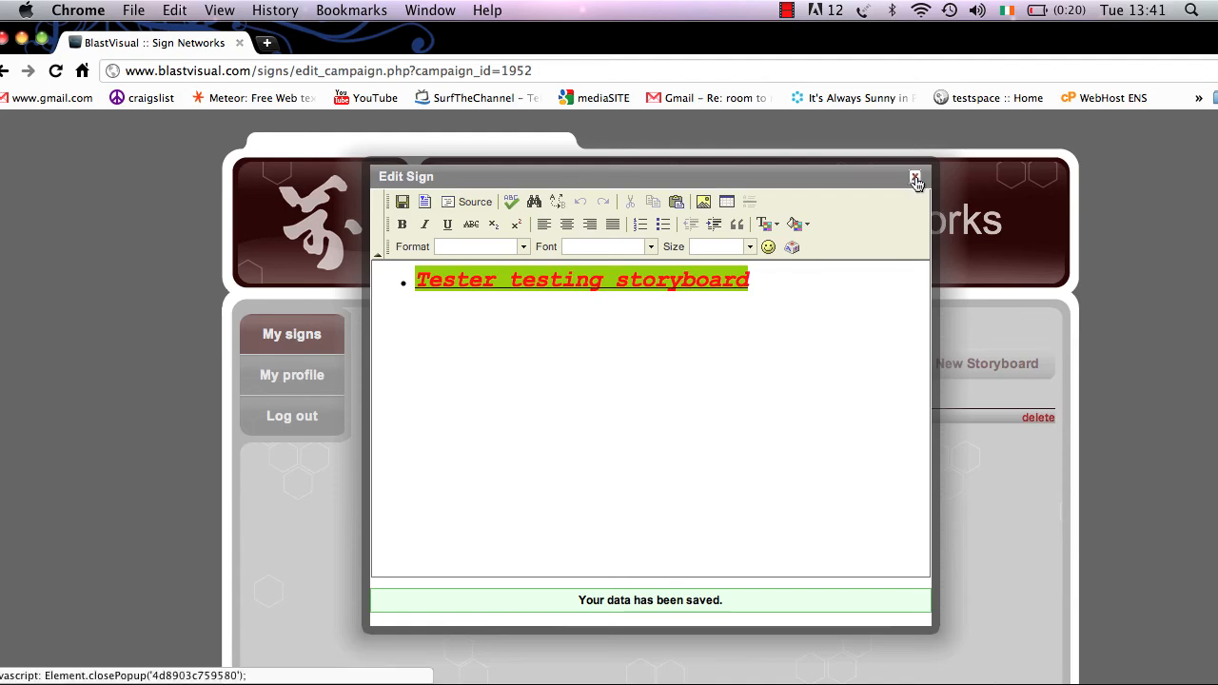
left_click(915, 179)
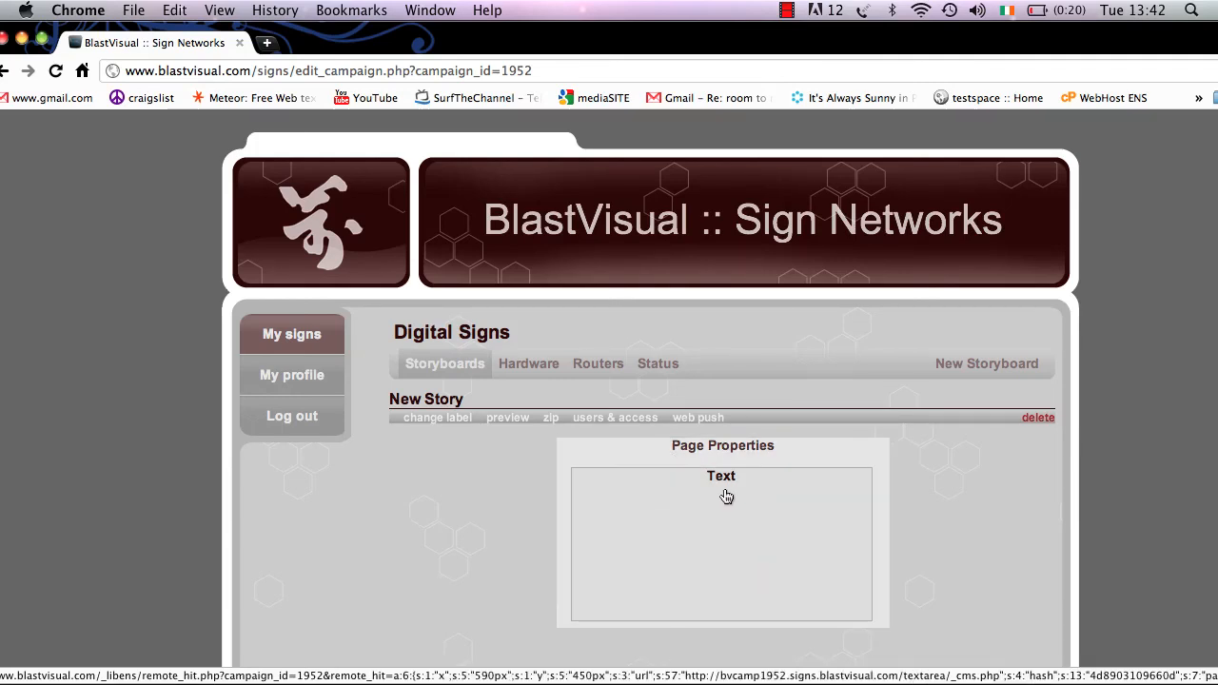
- Return to the storyboard overview and move the Escalator device from the Ballroom storyboard to New Story
left_click(309, 341)
scroll(725, 429, "down", 2)
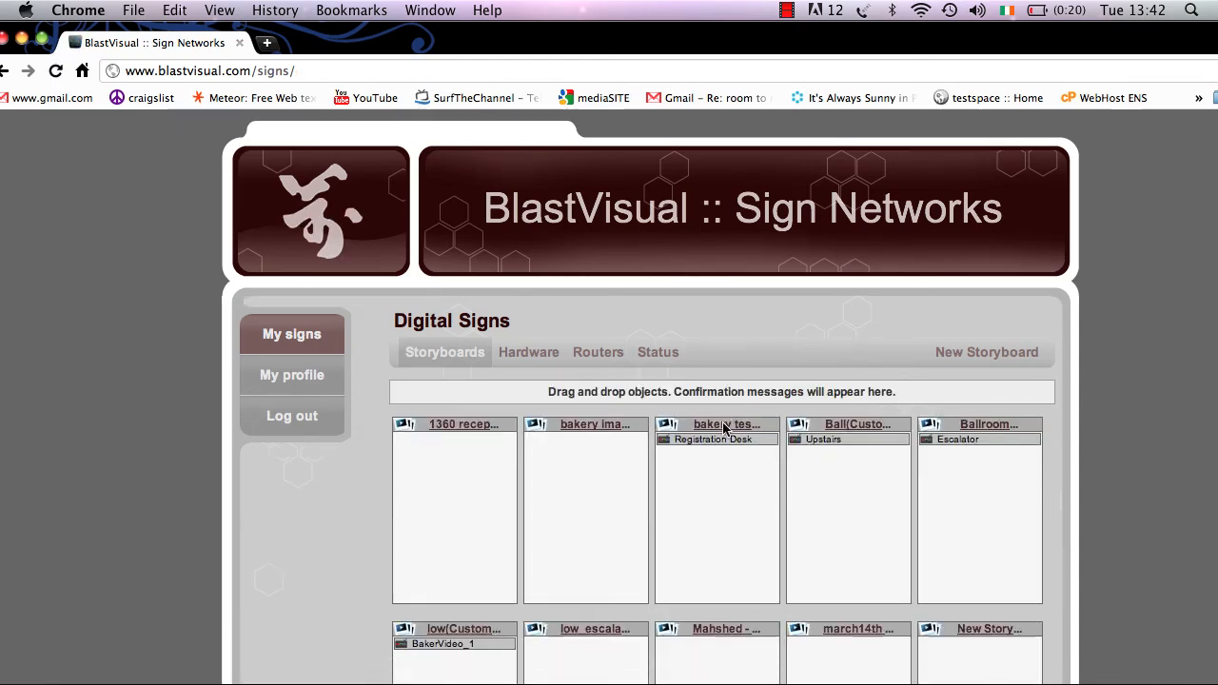
scroll(723, 429, "down", 5)
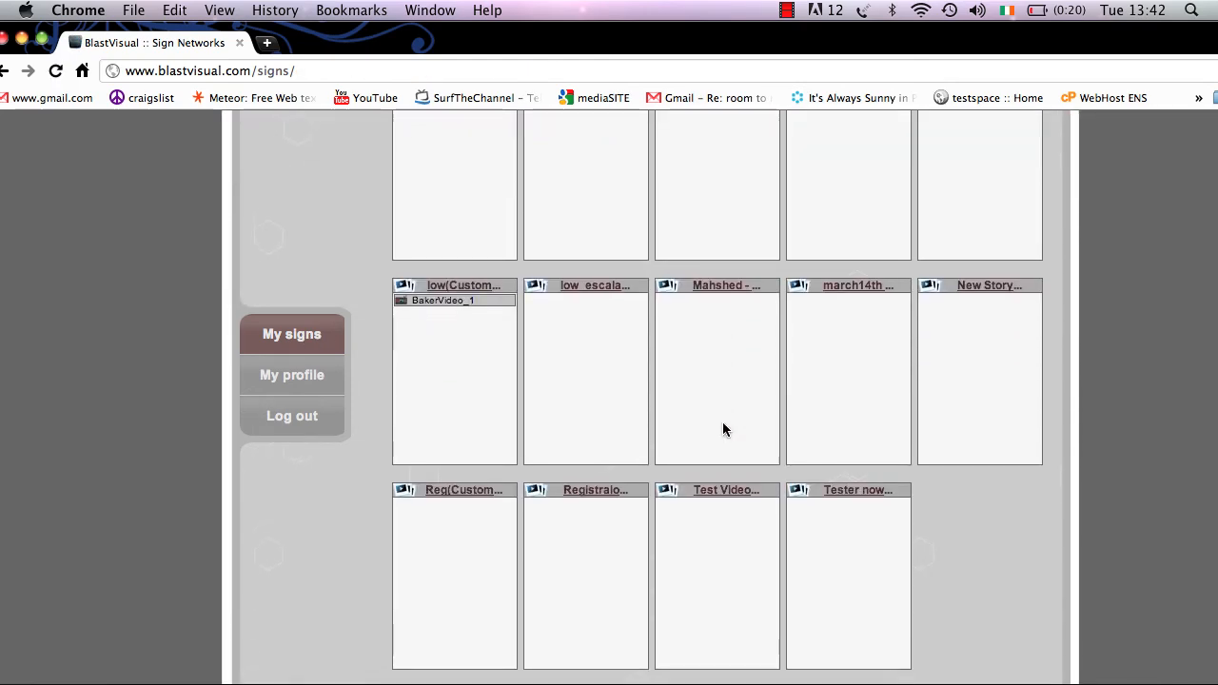
scroll(724, 429, "down", 1)
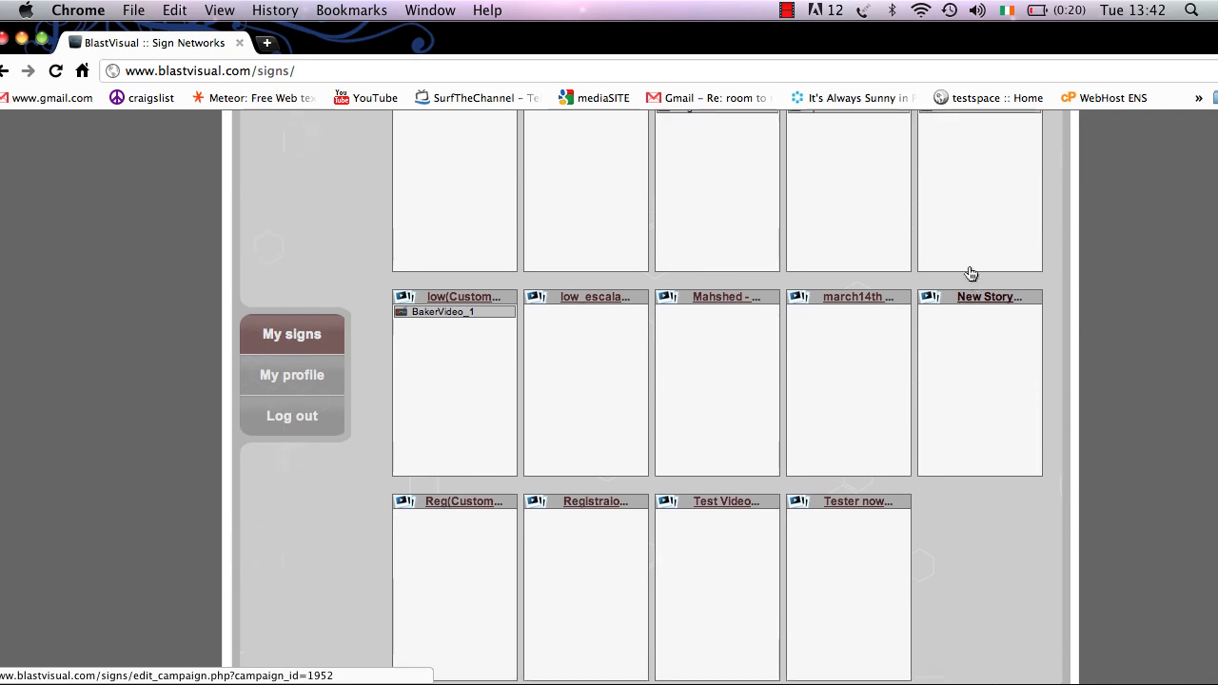
scroll(971, 272, "up", 3)
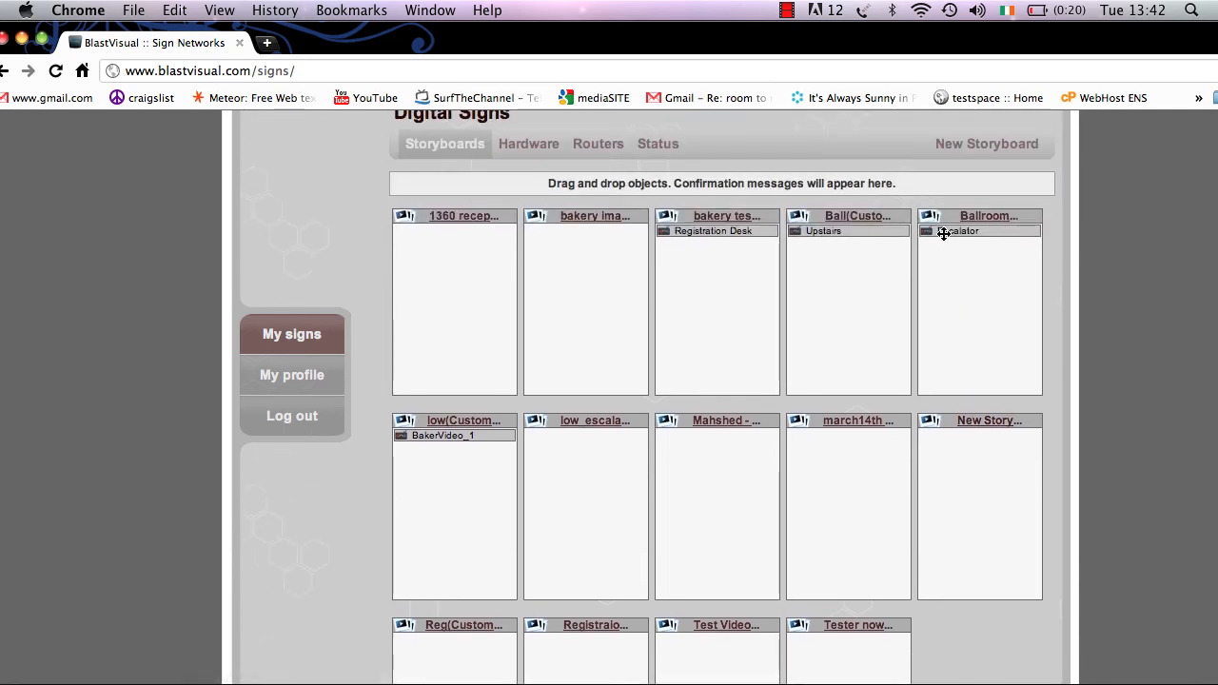
left_click_drag(942, 237, 943, 434)
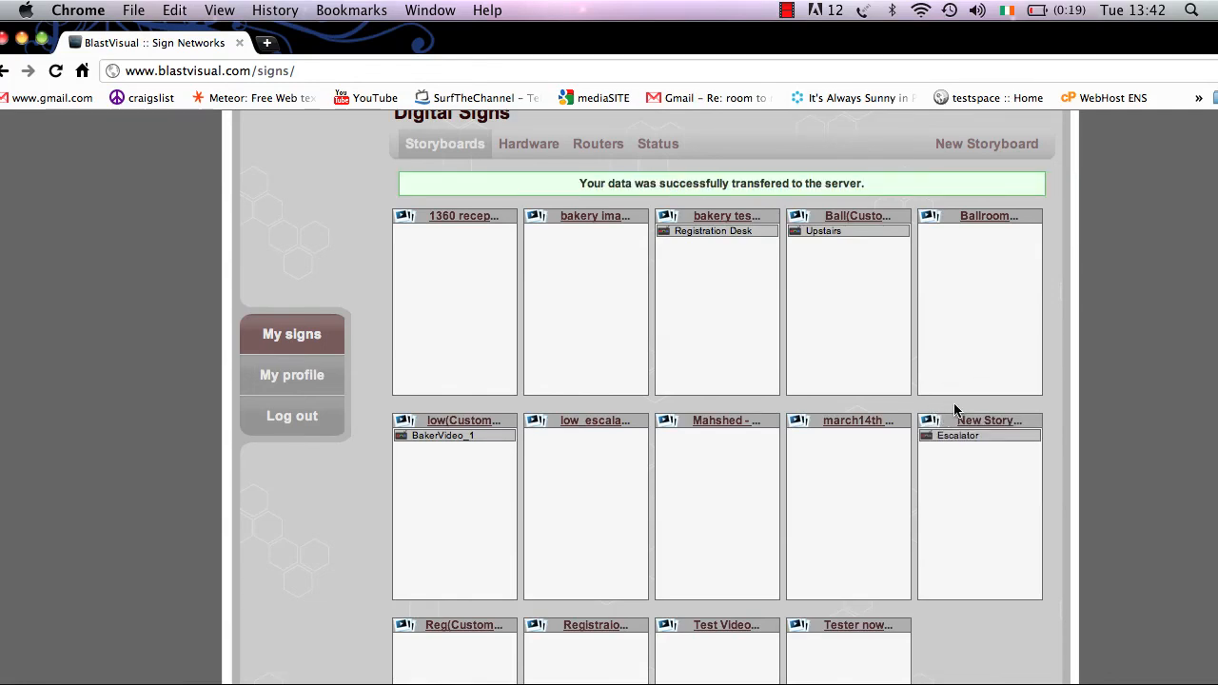
scroll(956, 409, "up", 5)
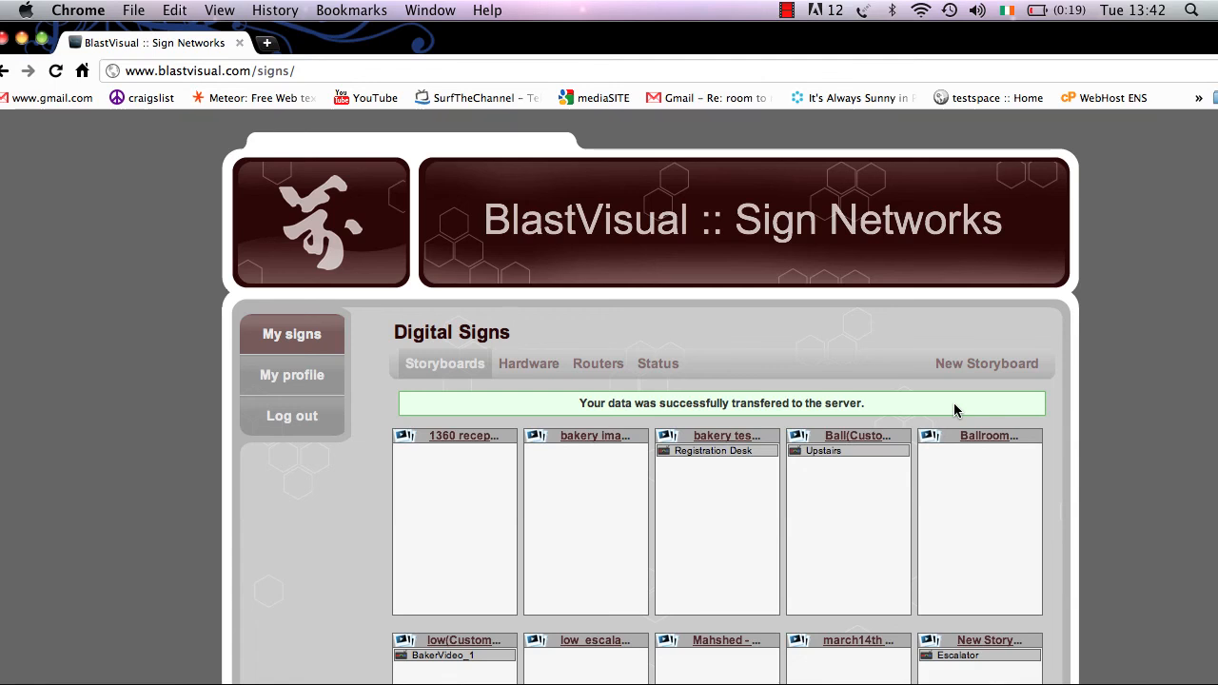